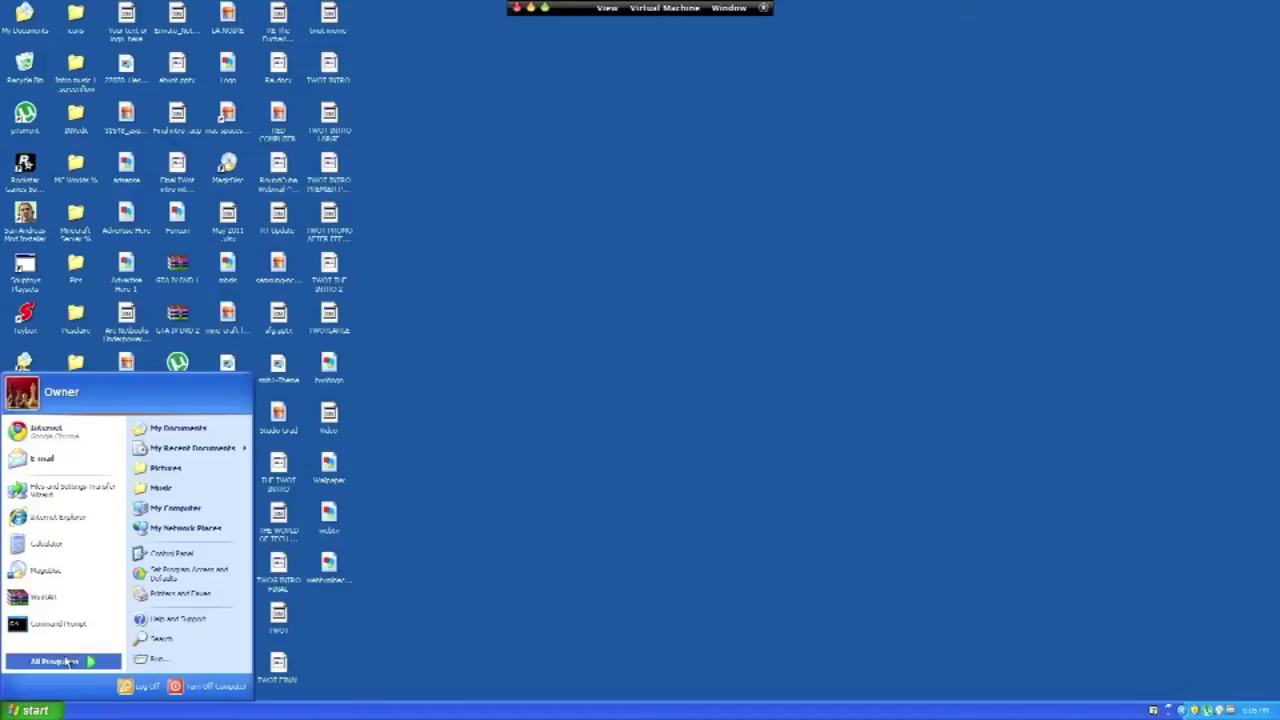
Step: Open the Owner's Documents folder from My Computer, look through it, then close it
{"action": "left_click", "coordinate": [177, 508]}
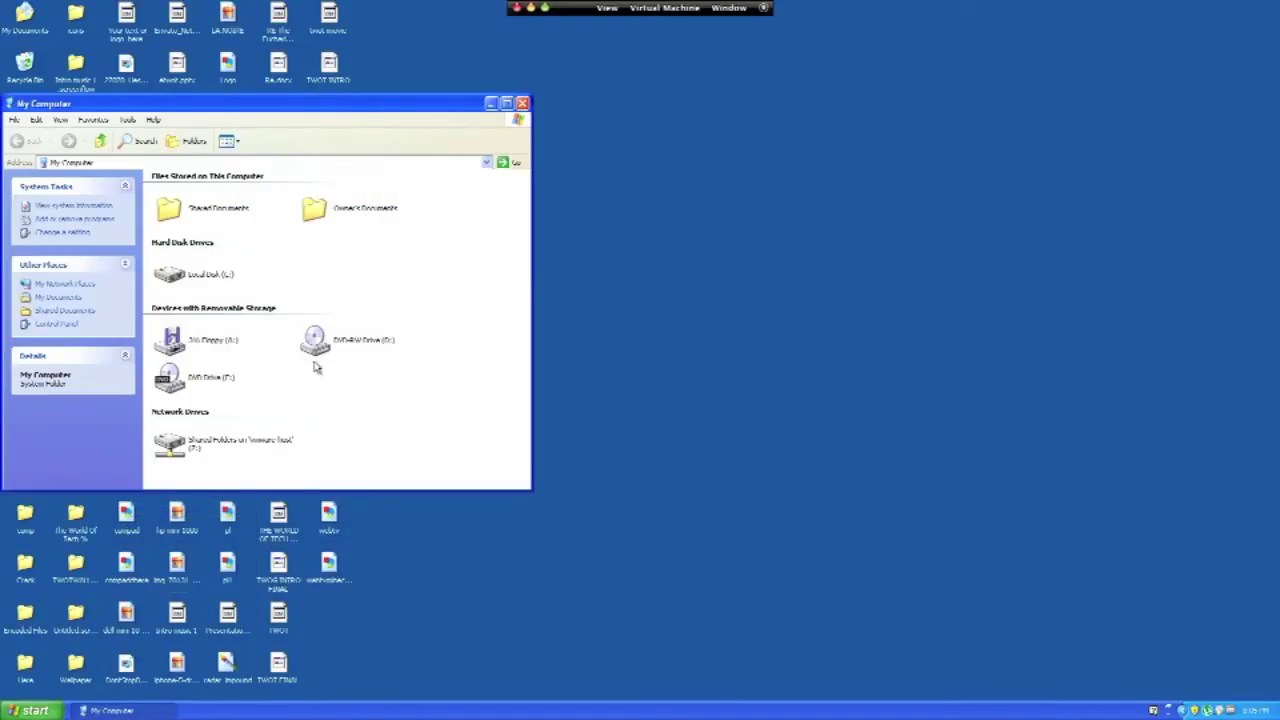
{"action": "left_click", "coordinate": [323, 213]}
{"action": "double_click", "coordinate": [323, 213]}
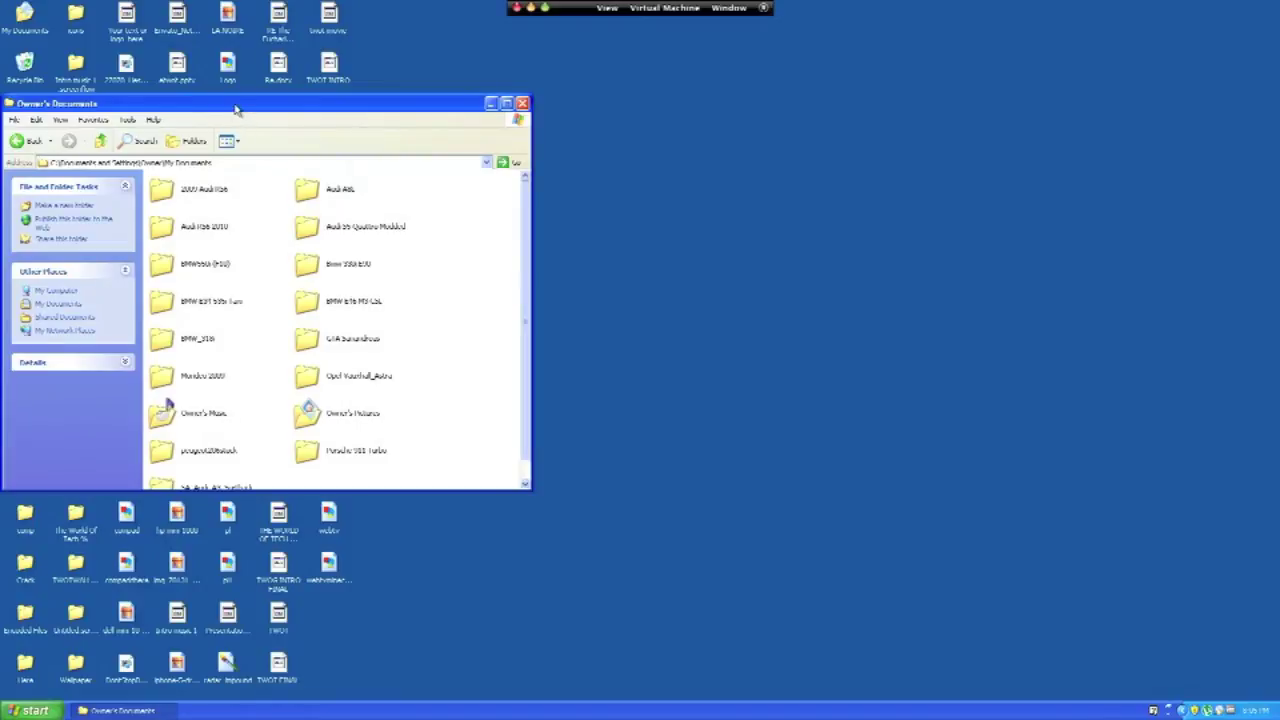
{"action": "left_click_drag", "start_coordinate": [238, 110], "coordinate": [343, 114]}
{"action": "scroll", "coordinate": [435, 335], "scroll_direction": "down", "scroll_amount": 3}
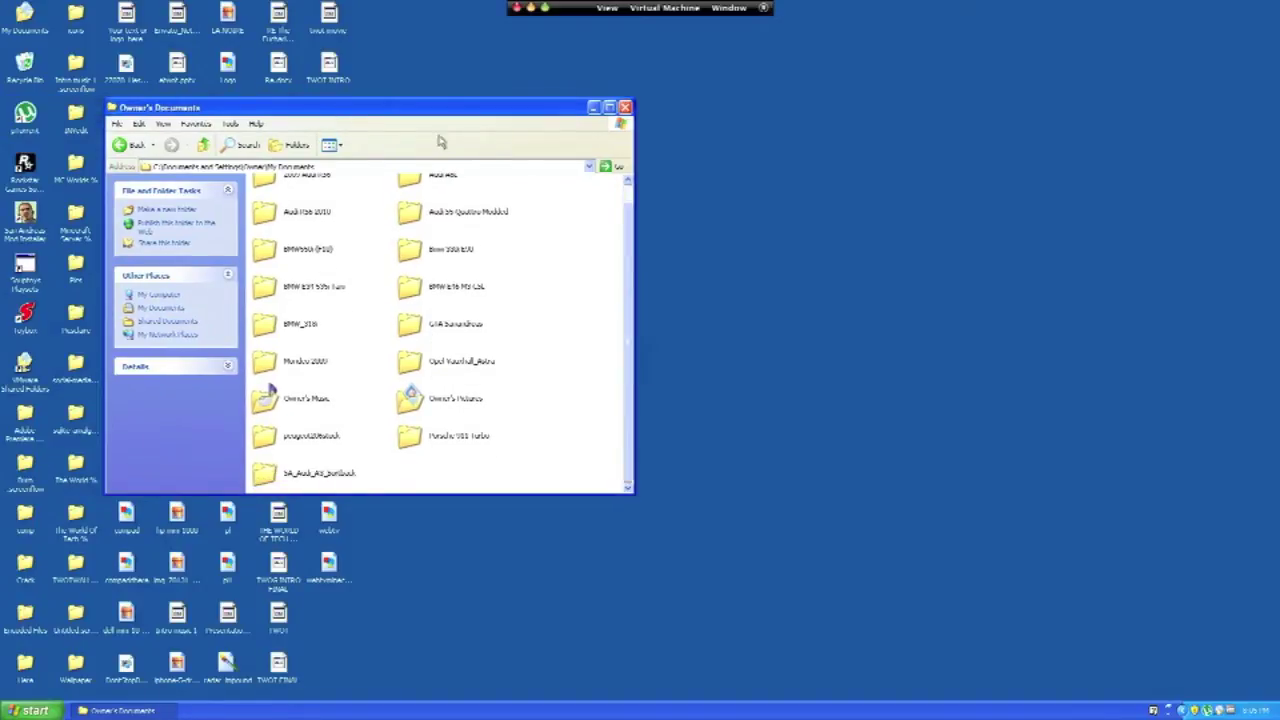
{"action": "left_click", "coordinate": [625, 108]}
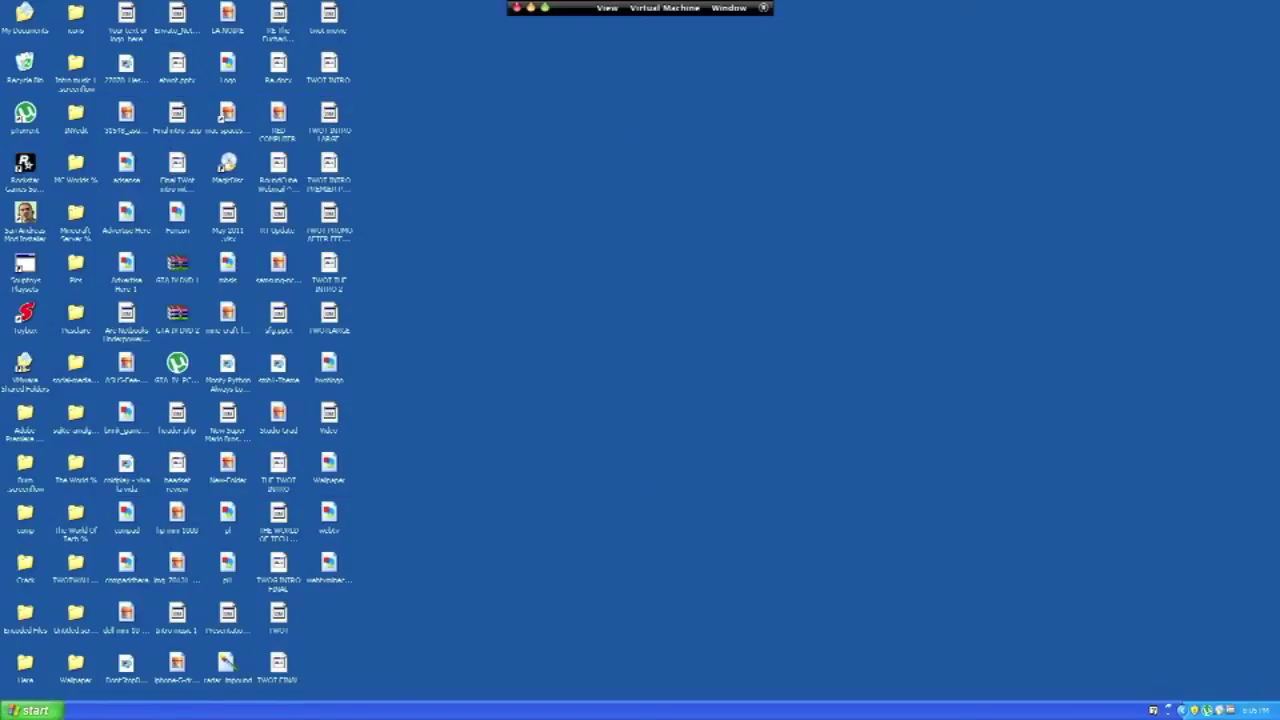
Step: Open Computer from the Start menu and switch to the Documents library
{"action": "left_click", "coordinate": [30, 710]}
{"action": "left_click", "coordinate": [97, 442]}
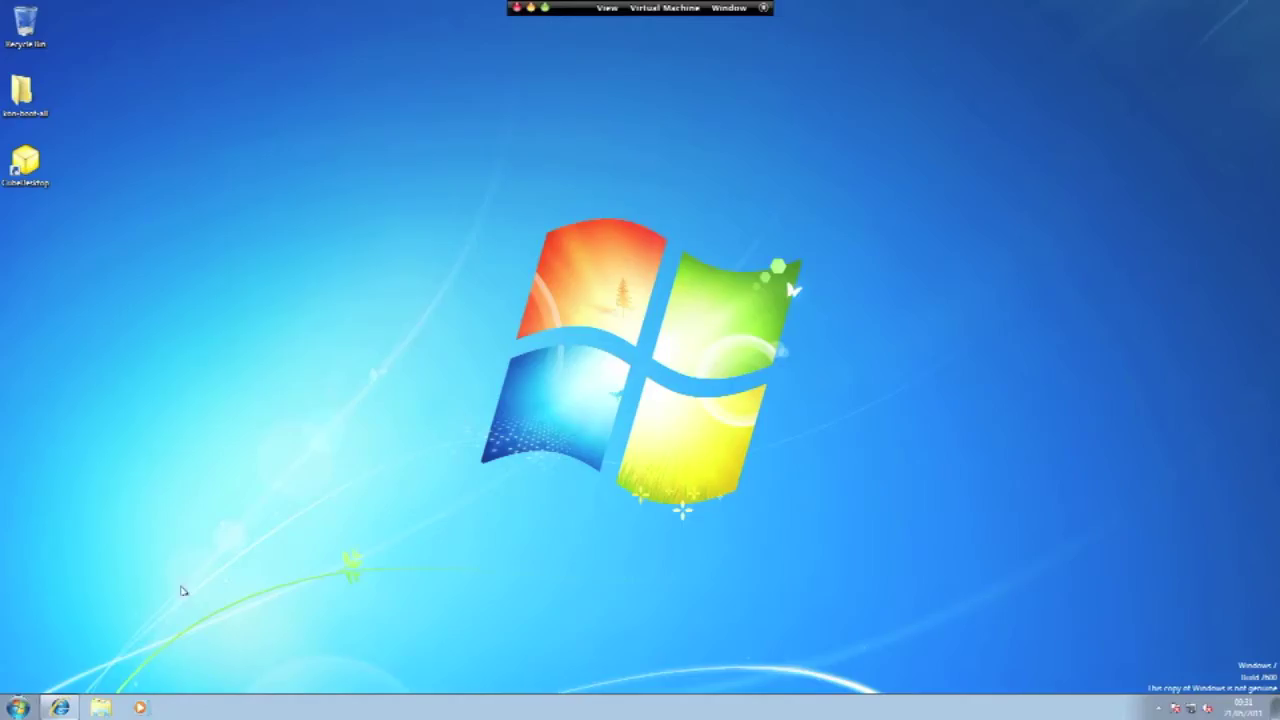
{"action": "left_click", "coordinate": [18, 708]}
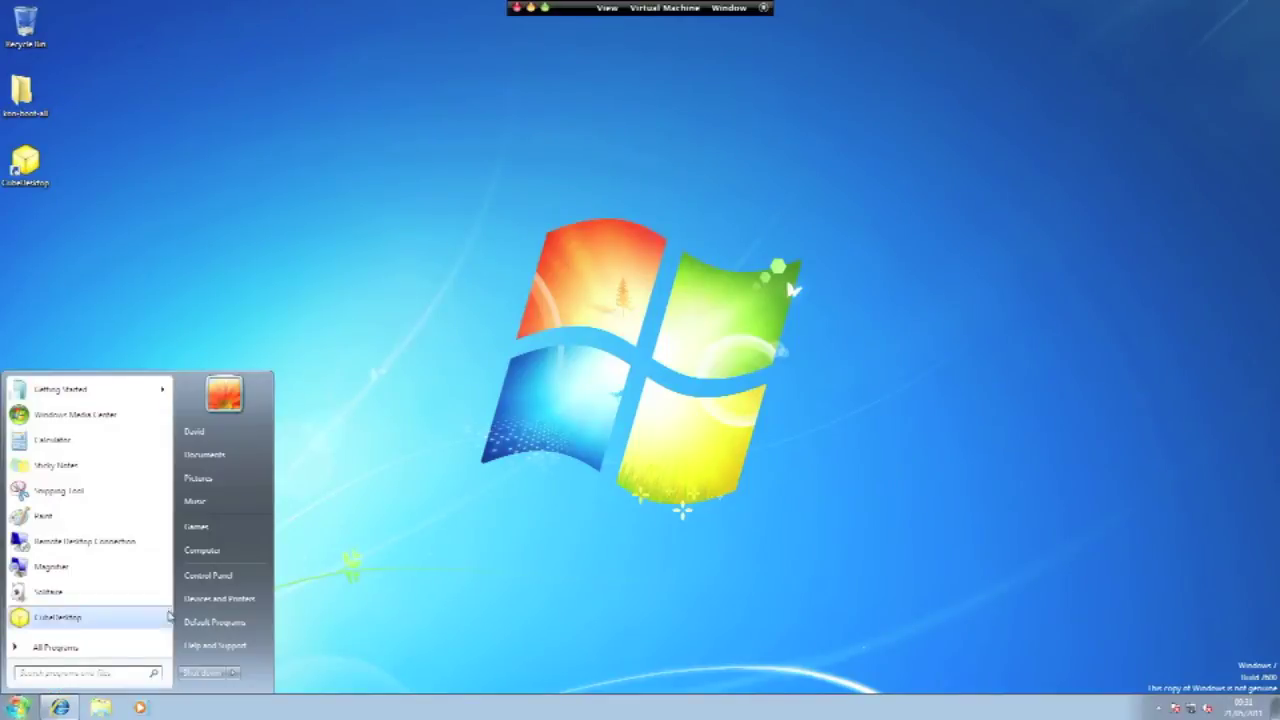
{"action": "left_click", "coordinate": [217, 556]}
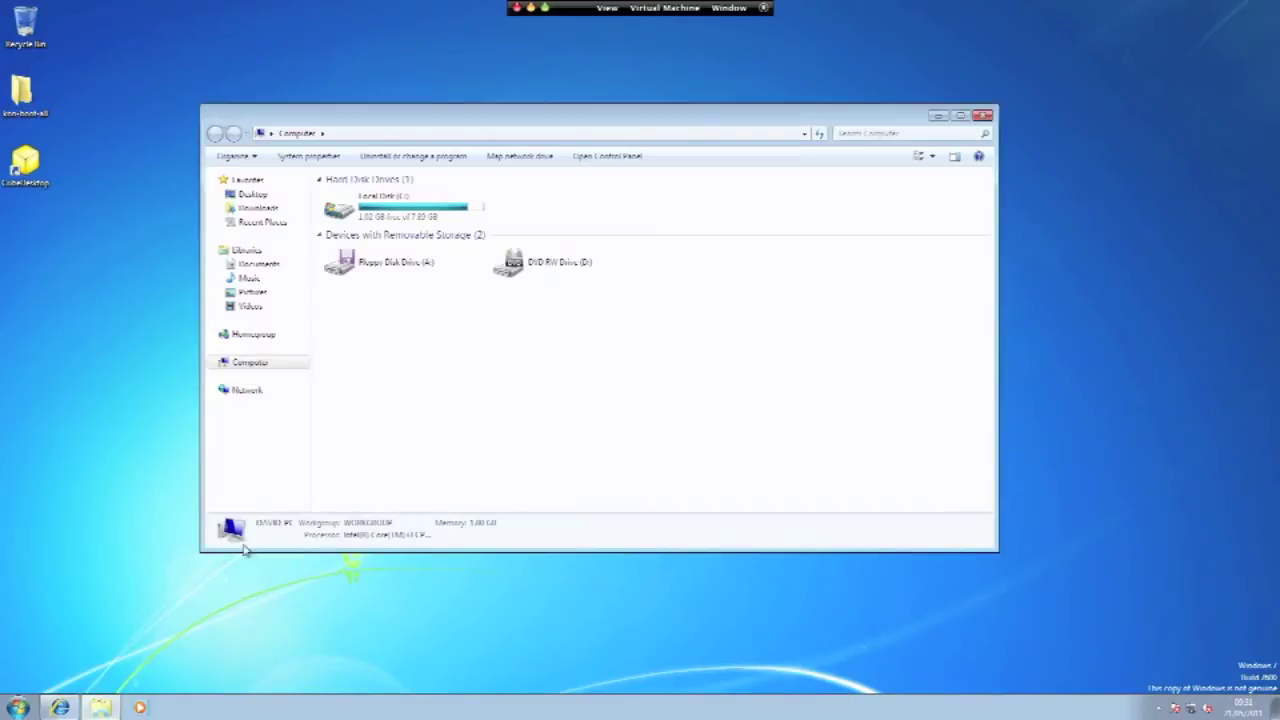
{"action": "left_click", "coordinate": [259, 264]}
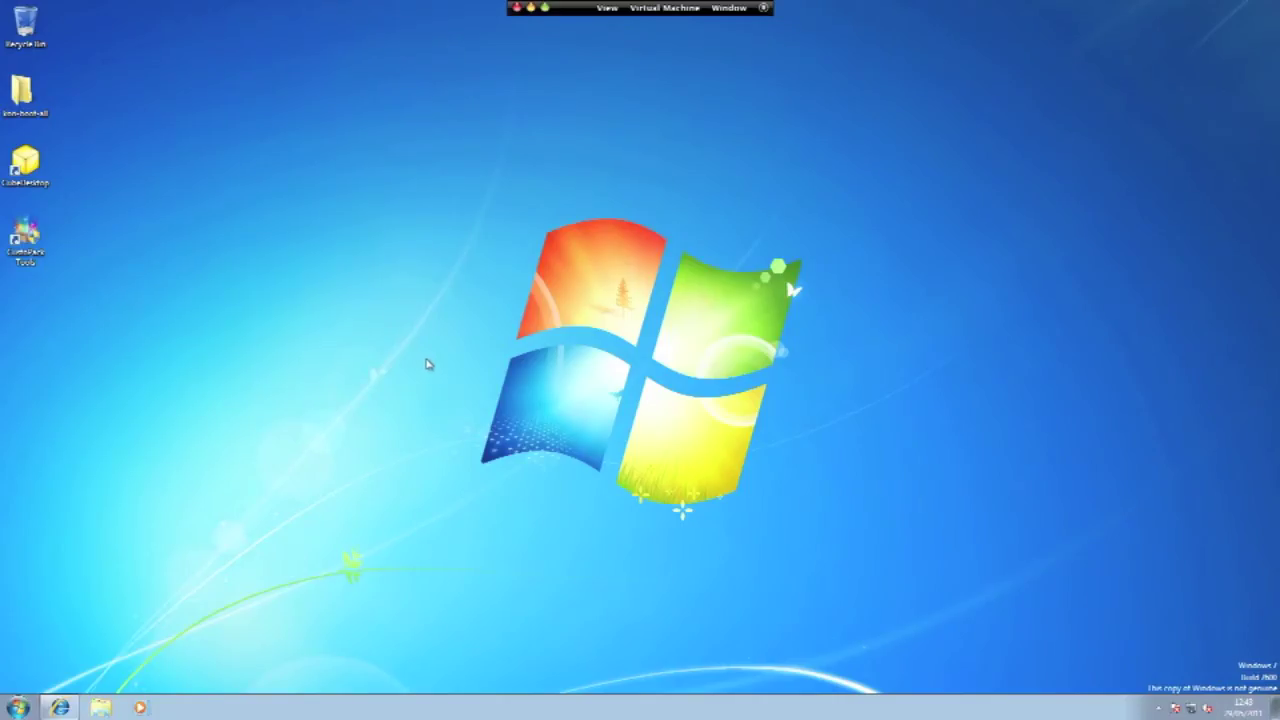
Step: Visit the CustoPack Tools download page on CustoPack.com, then minimise the browser
{"action": "left_click", "coordinate": [60, 707]}
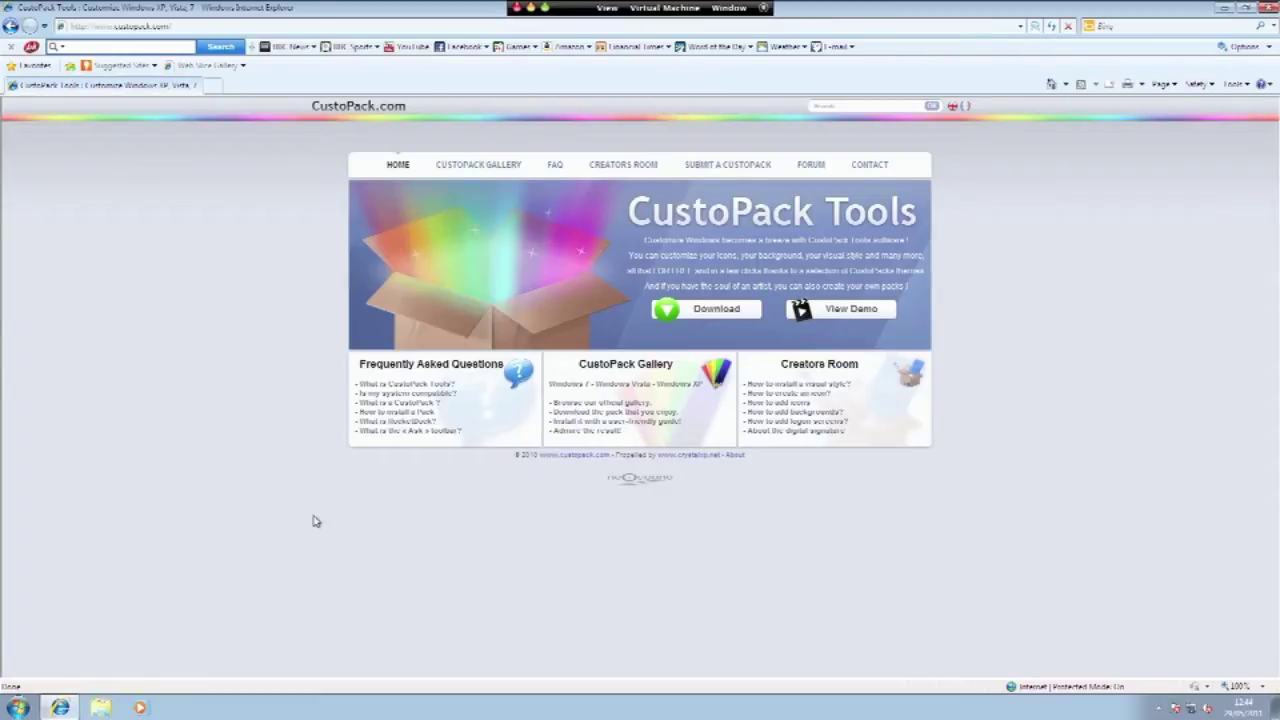
{"action": "left_click", "coordinate": [708, 308]}
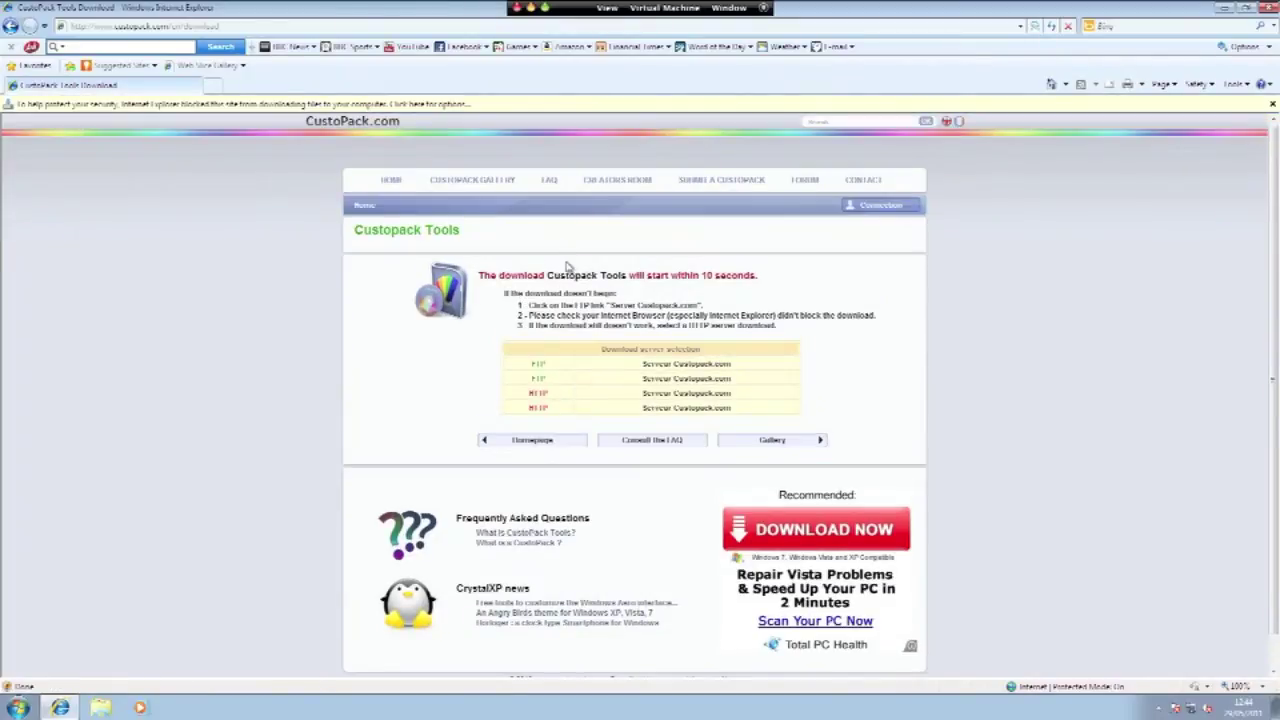
{"action": "left_click", "coordinate": [1223, 8]}
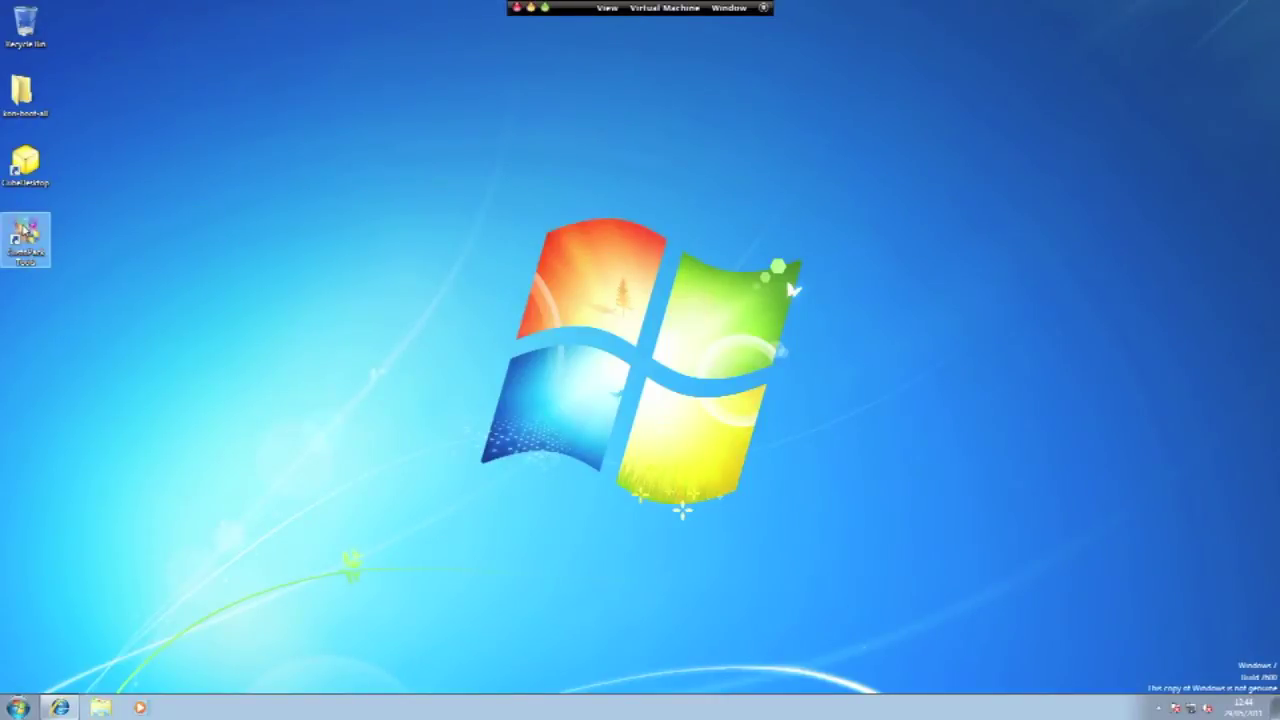
Step: Launch CustoPack Tools from the desktop, allow it in User Account Control, and move its window up
{"action": "double_click", "coordinate": [25, 235]}
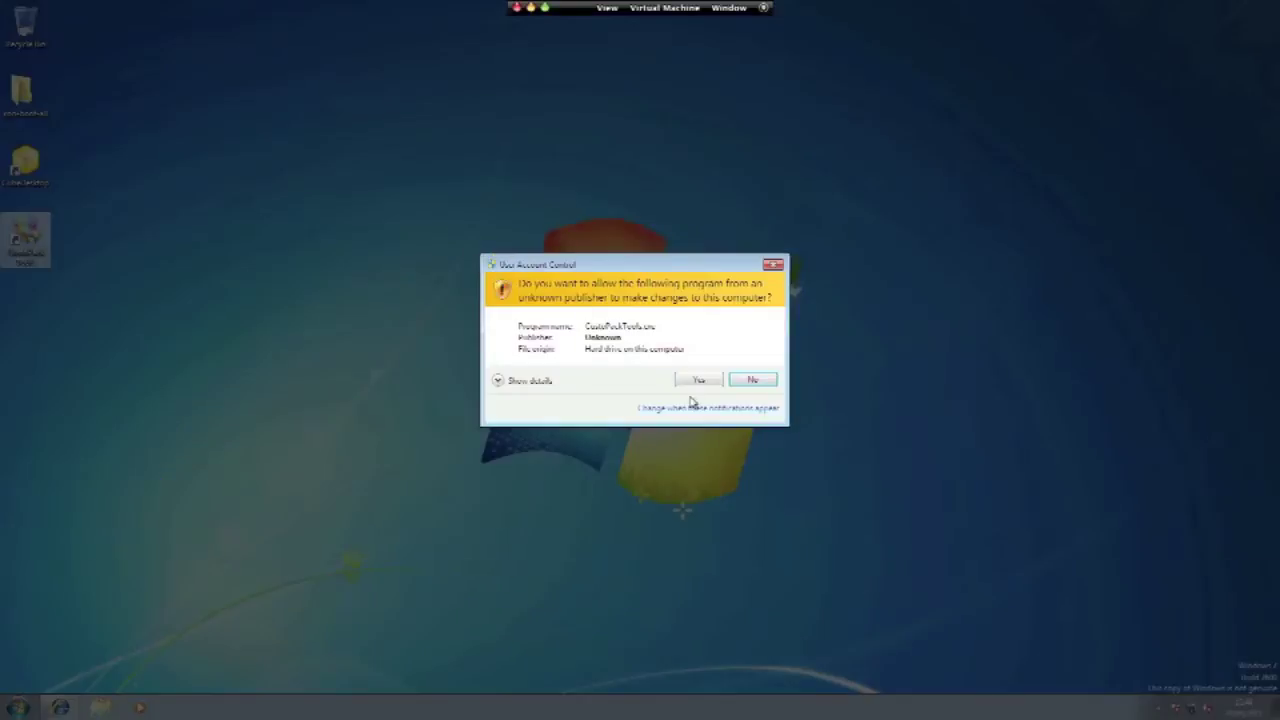
{"action": "left_click", "coordinate": [700, 381]}
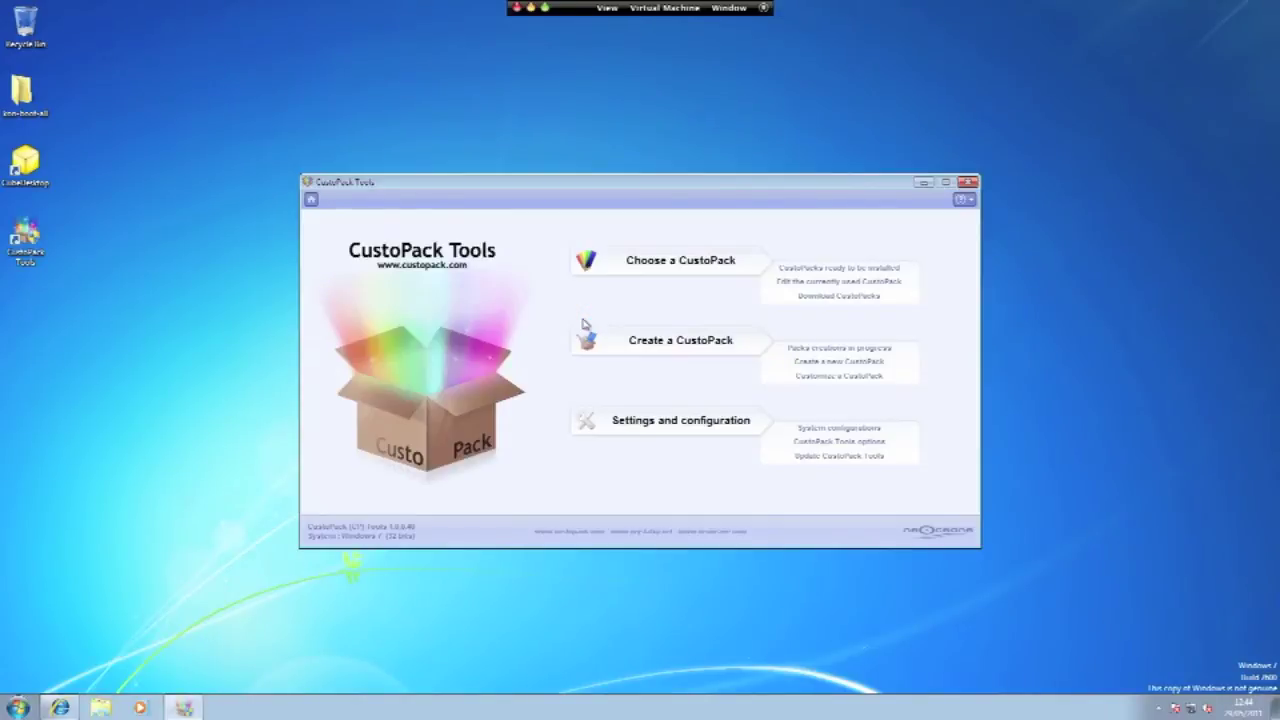
{"action": "left_click_drag", "start_coordinate": [630, 183], "coordinate": [622, 106]}
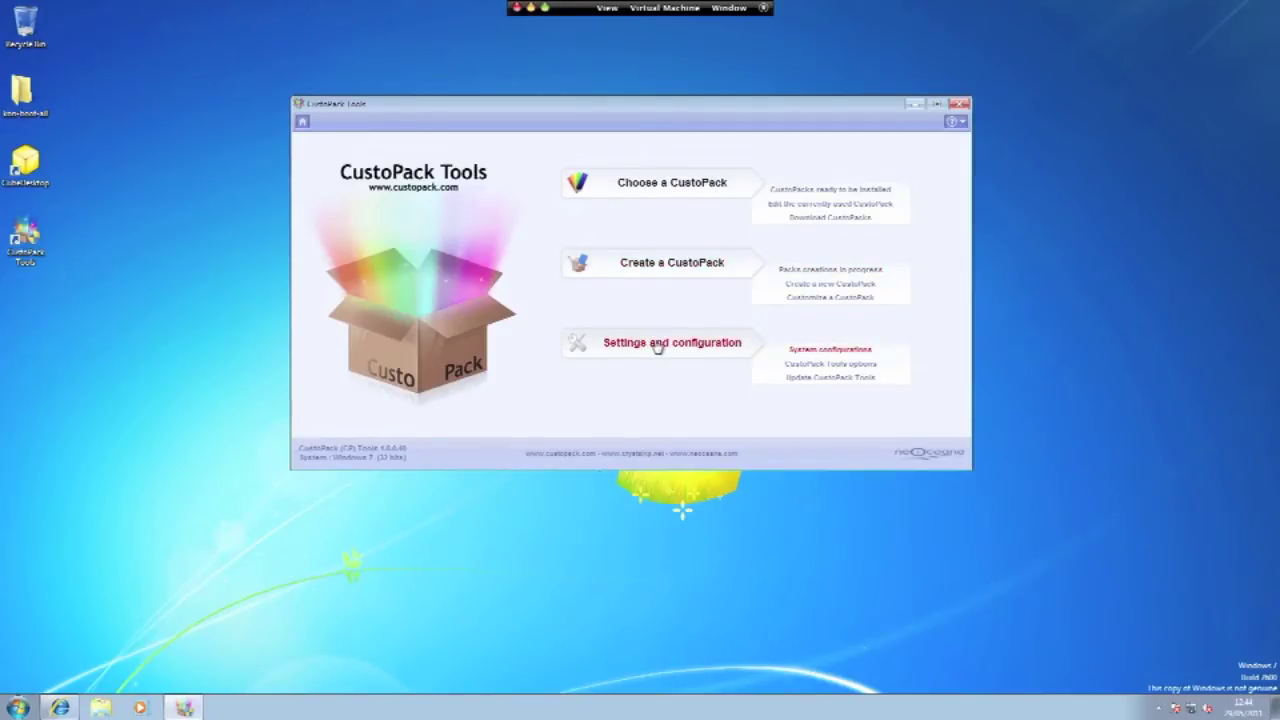
Step: Open Choose a CustoPack to see the Default Windows theme, Angry Birds and Clearscreen Sharp packs
{"action": "left_click", "coordinate": [663, 184]}
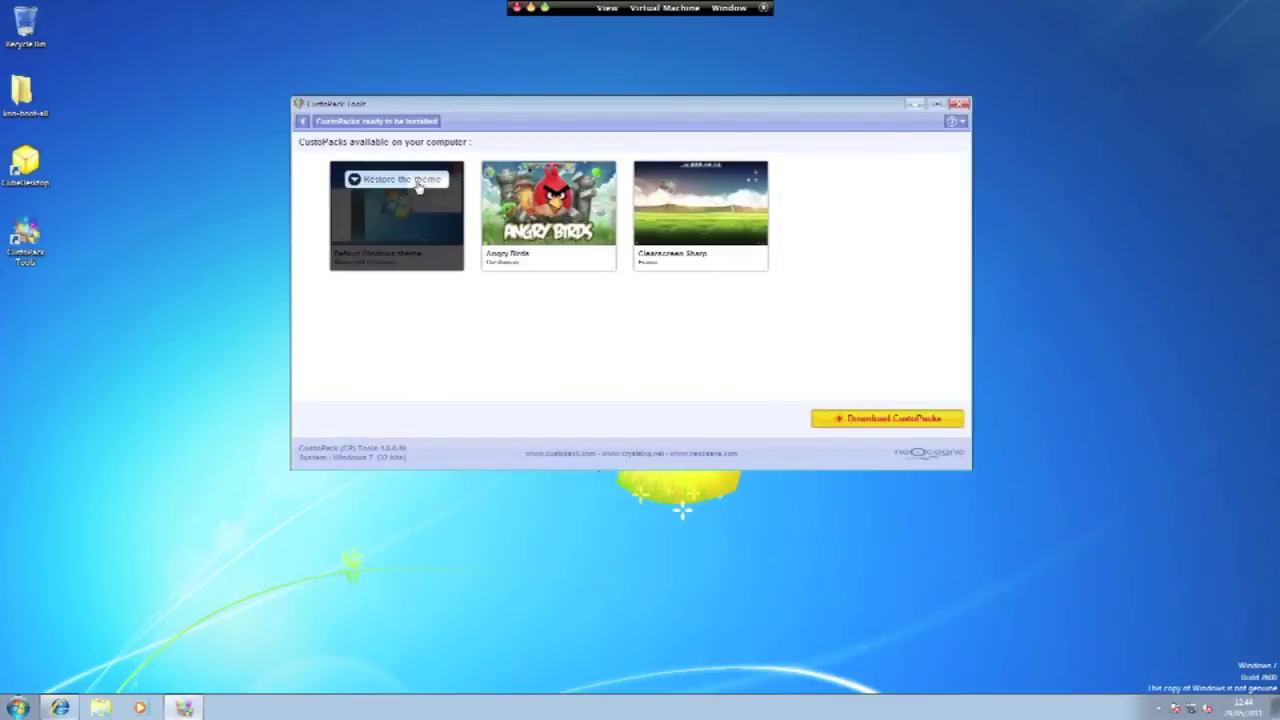
{"action": "mouse_move", "coordinate": [545, 207]}
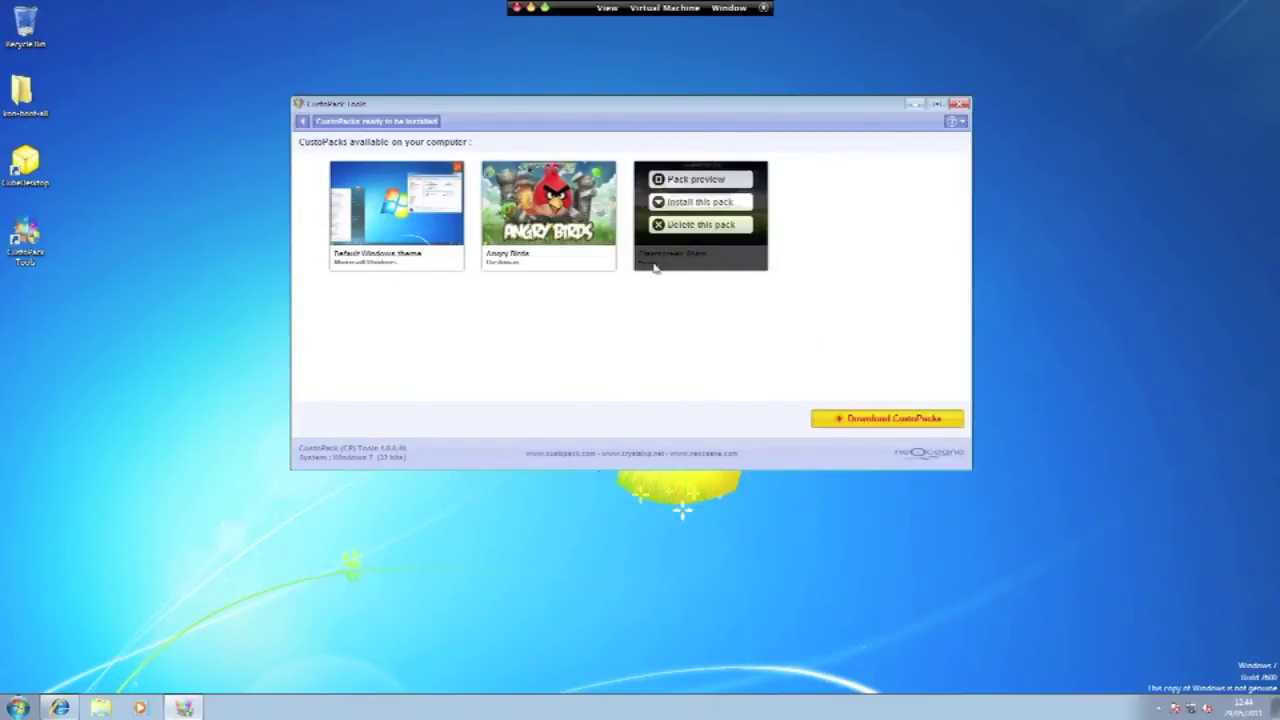
{"action": "mouse_move", "coordinate": [362, 229]}
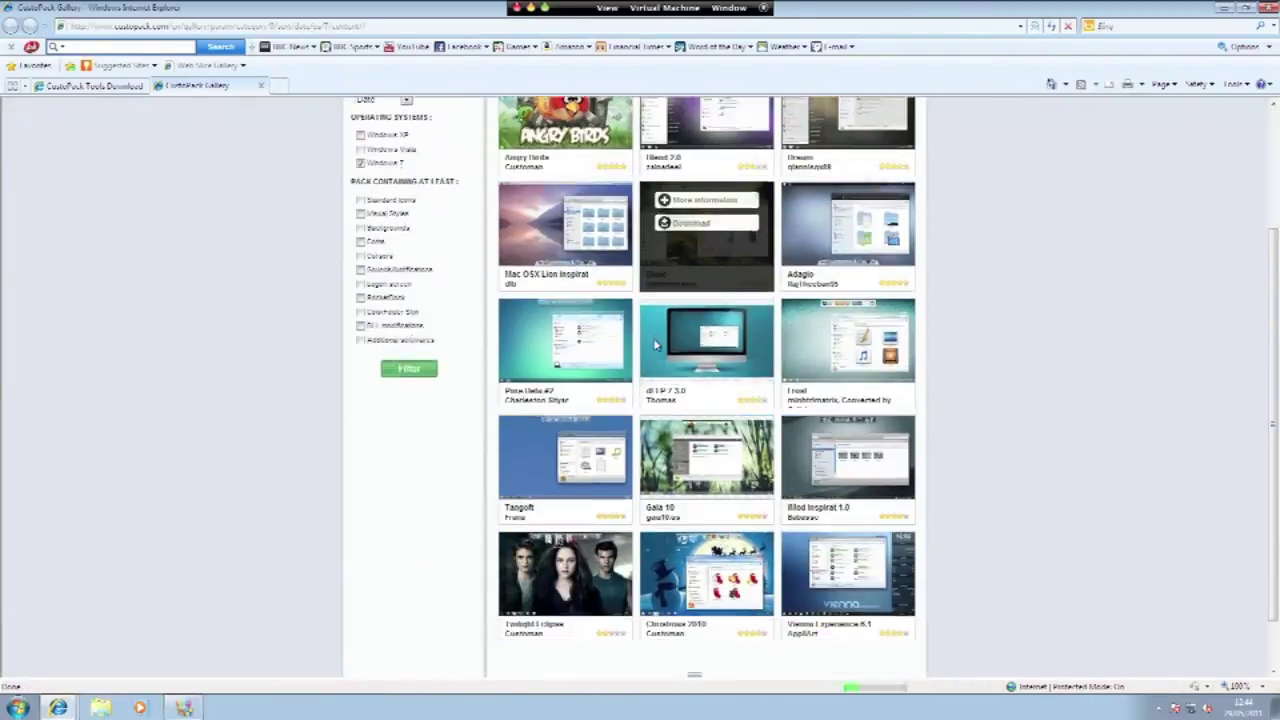
Step: Download the Mac OSX Lion Inspirat pack from the CustoPack Gallery, then minimise the browser
{"action": "scroll", "coordinate": [705, 340], "scroll_direction": "up", "scroll_amount": 2}
{"action": "scroll", "coordinate": [705, 360], "scroll_direction": "down", "scroll_amount": 2}
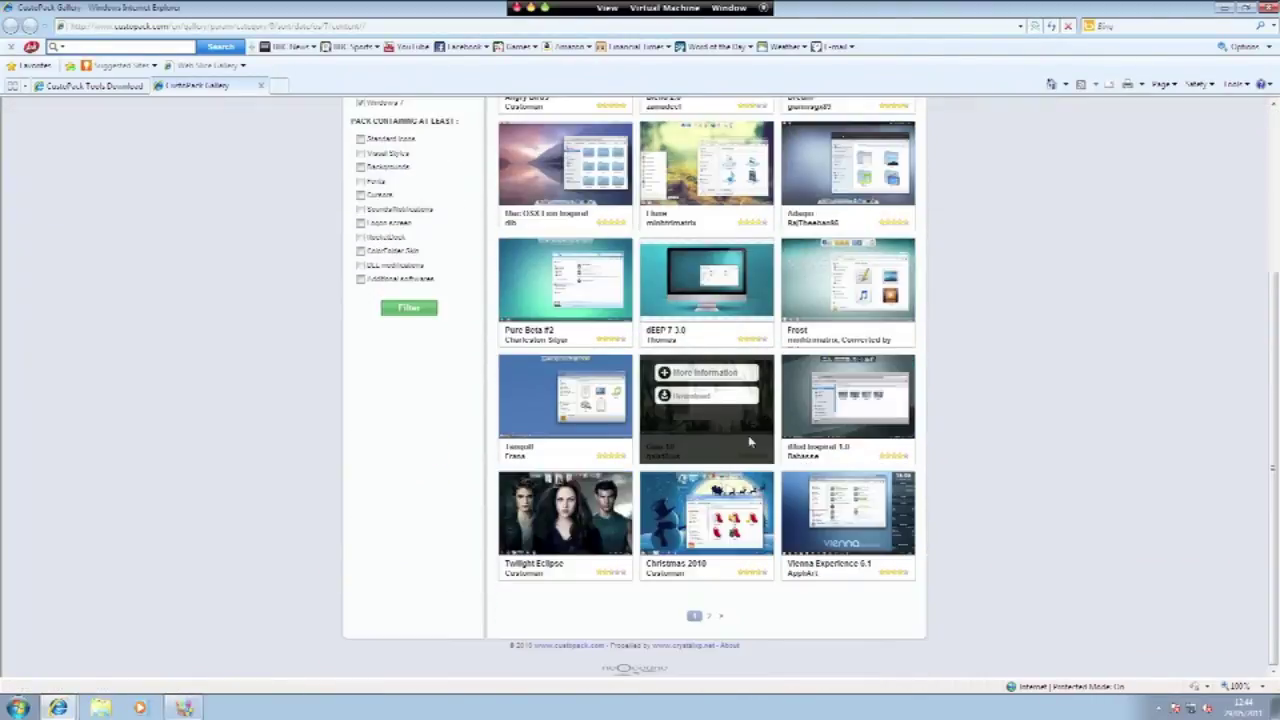
{"action": "scroll", "coordinate": [463, 346], "scroll_direction": "up", "scroll_amount": 3}
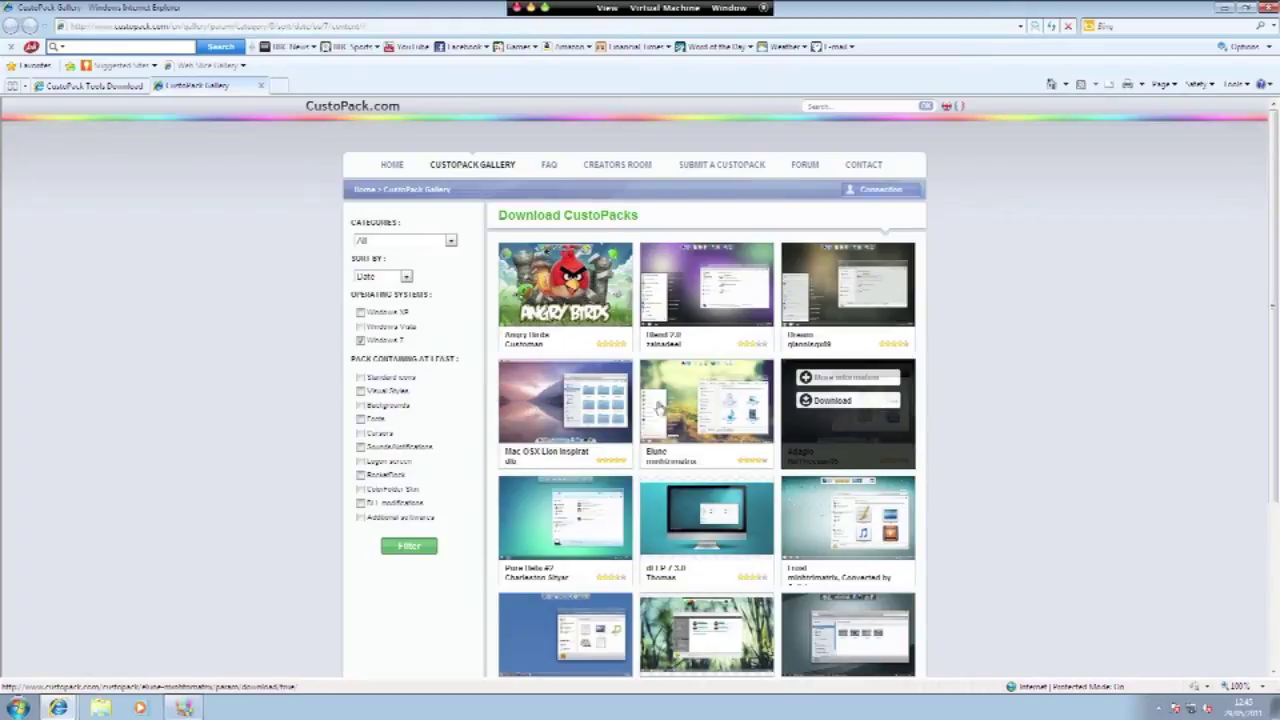
{"action": "mouse_move", "coordinate": [563, 418]}
{"action": "left_click", "coordinate": [558, 401]}
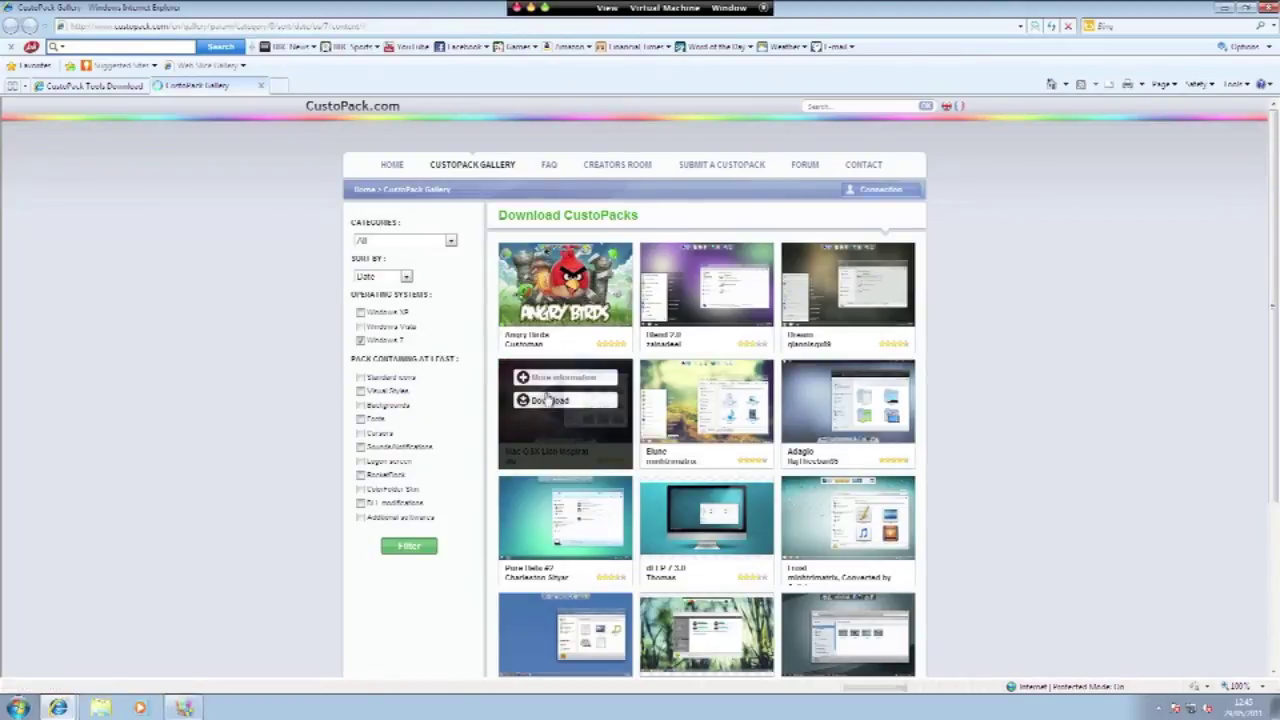
{"action": "scroll", "coordinate": [407, 383], "scroll_direction": "down", "scroll_amount": 1}
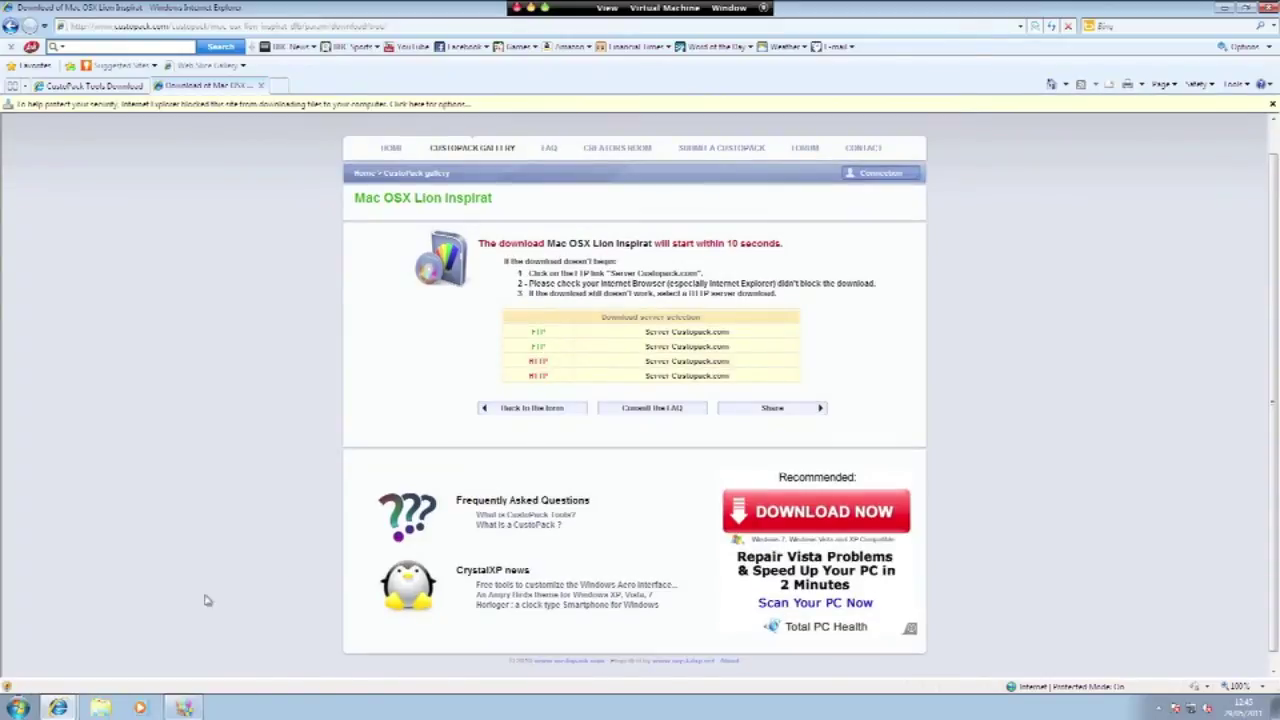
{"action": "left_click", "coordinate": [1224, 8]}
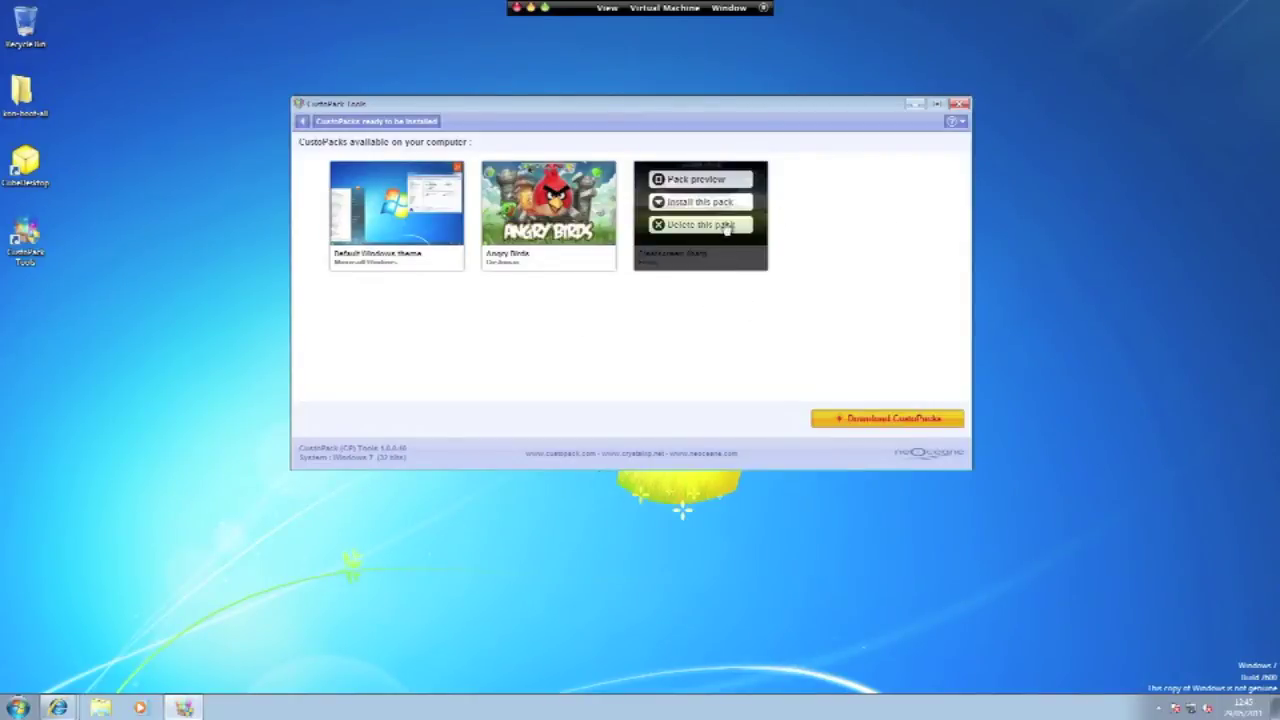
Step: Install the Clearscreen Sharp pack using the Classic installation option
{"action": "mouse_move", "coordinate": [666, 265]}
{"action": "left_click", "coordinate": [705, 203]}
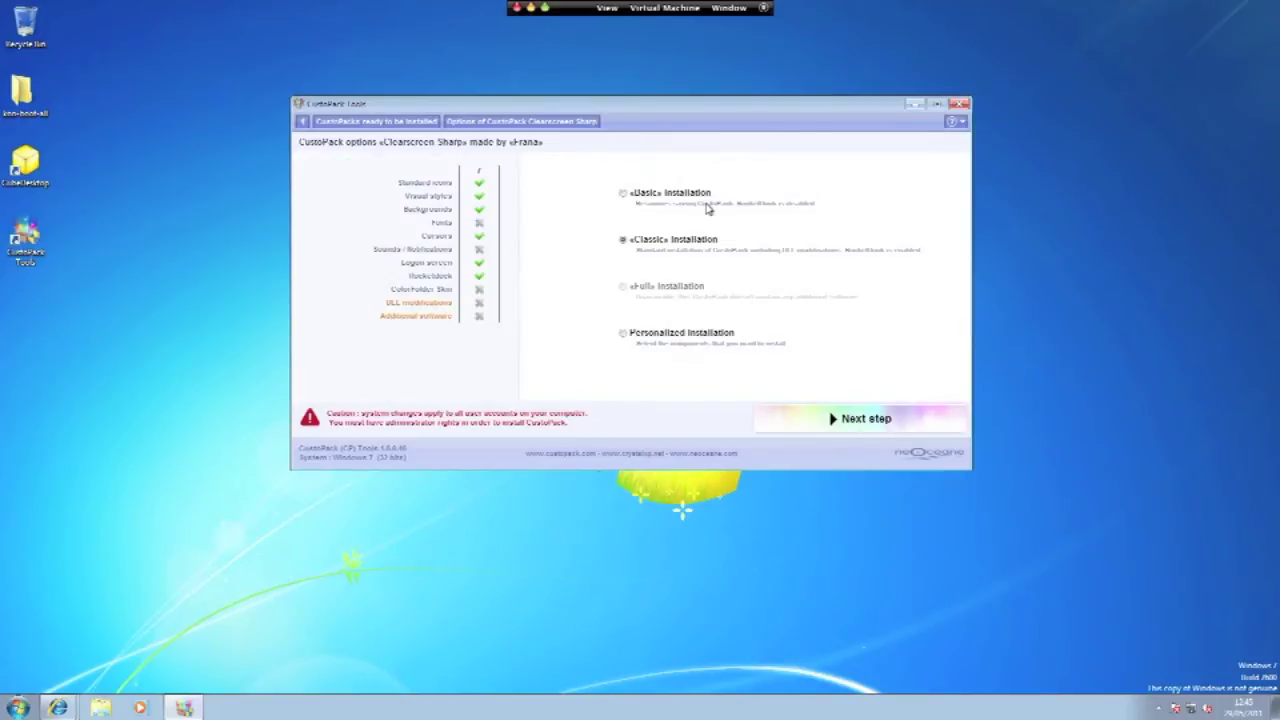
{"action": "left_click", "coordinate": [830, 420]}
{"action": "left_click", "coordinate": [842, 422]}
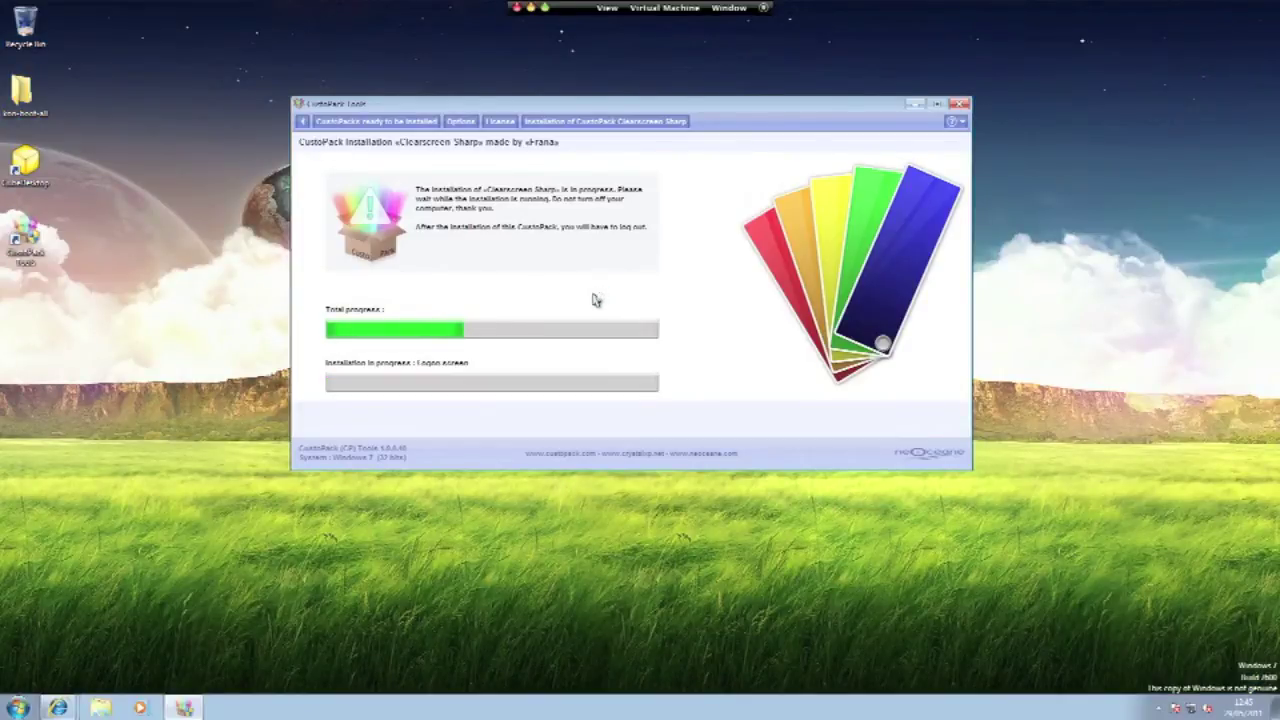
Step: Let the Clearscreen Sharp installation run to completion, repositioning the installer window
{"action": "left_click_drag", "start_coordinate": [724, 110], "coordinate": [740, 186]}
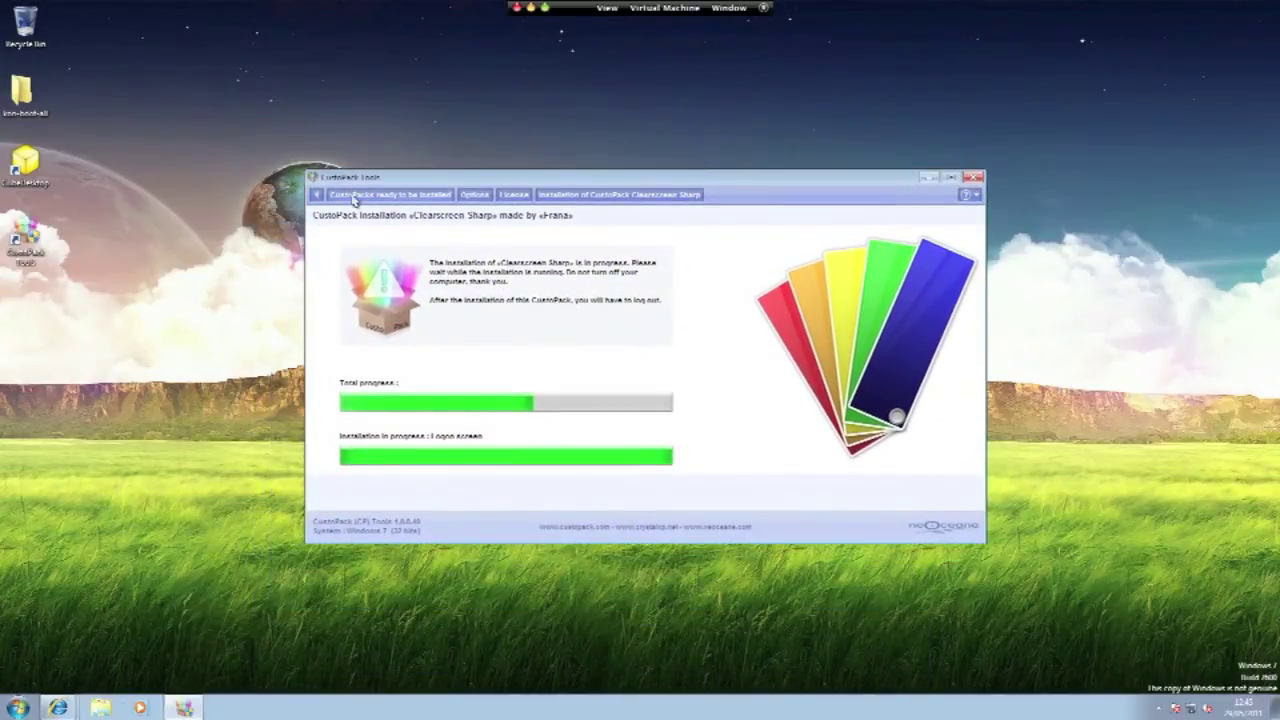
{"action": "left_click_drag", "start_coordinate": [372, 178], "coordinate": [333, 529]}
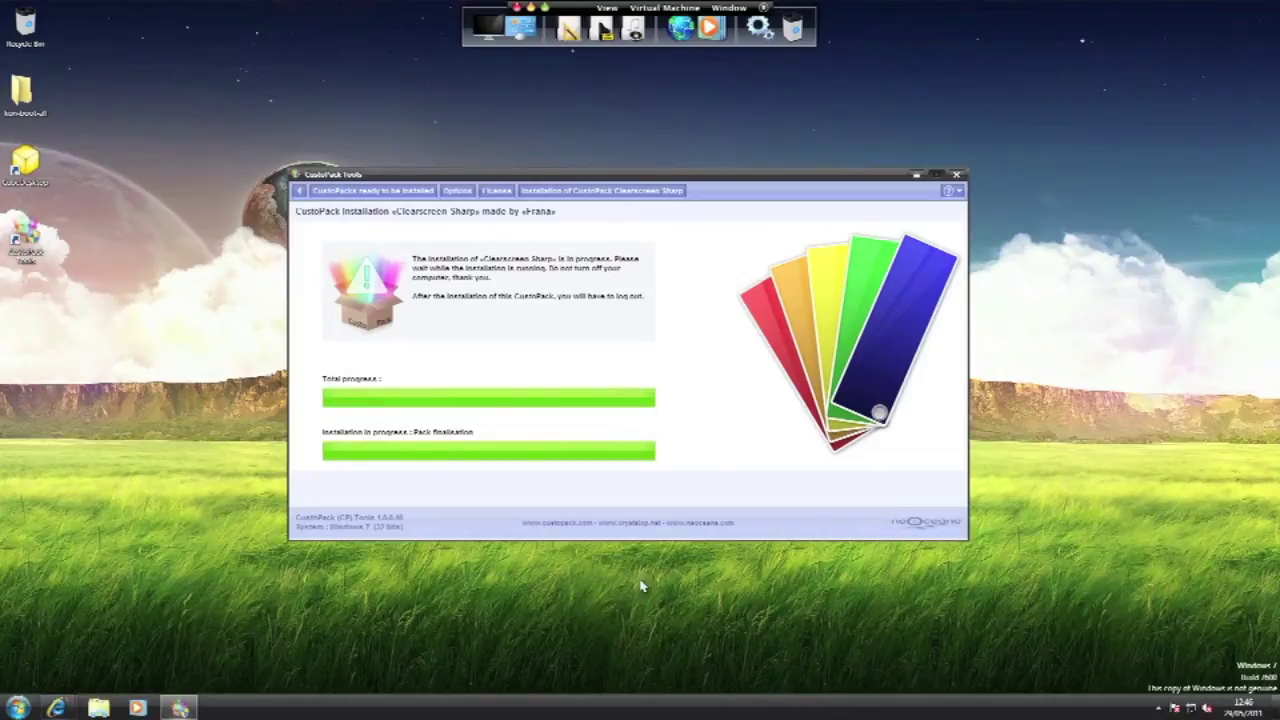
{"action": "left_click_drag", "start_coordinate": [605, 178], "coordinate": [608, 150]}
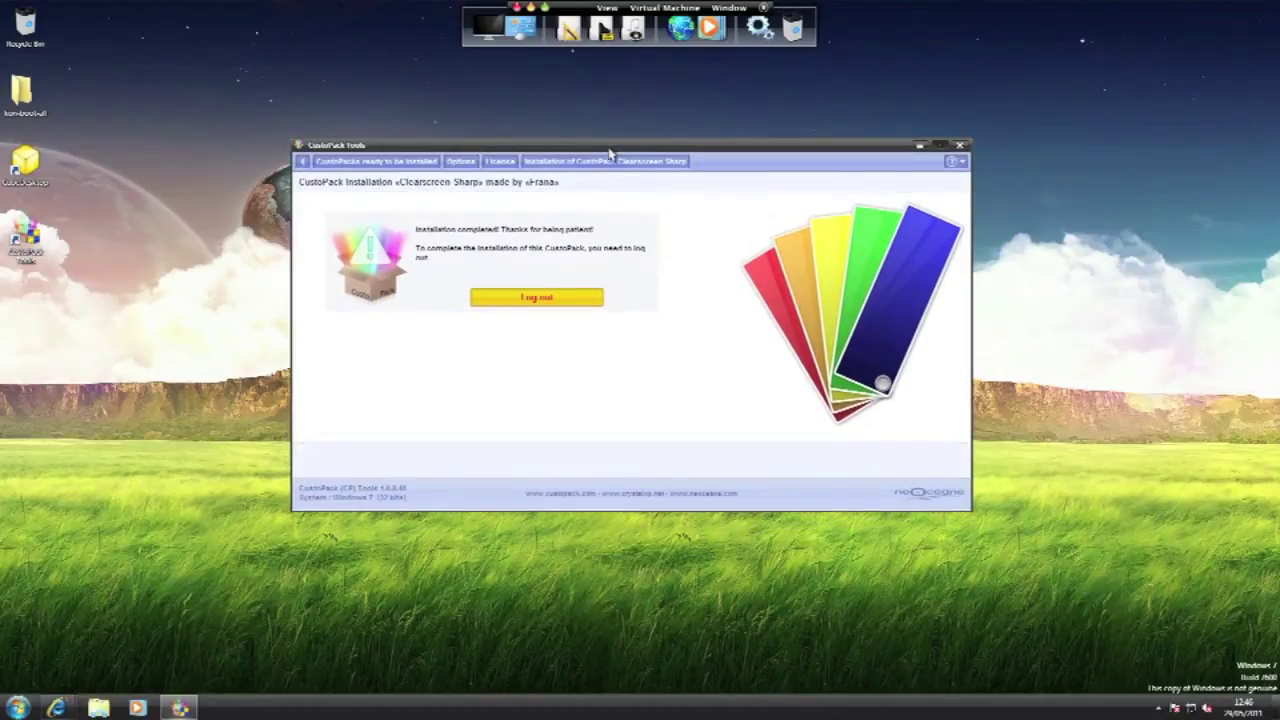
Step: Log out and confirm Yes to apply the Clearscreen Sharp pack
{"action": "left_click", "coordinate": [520, 297]}
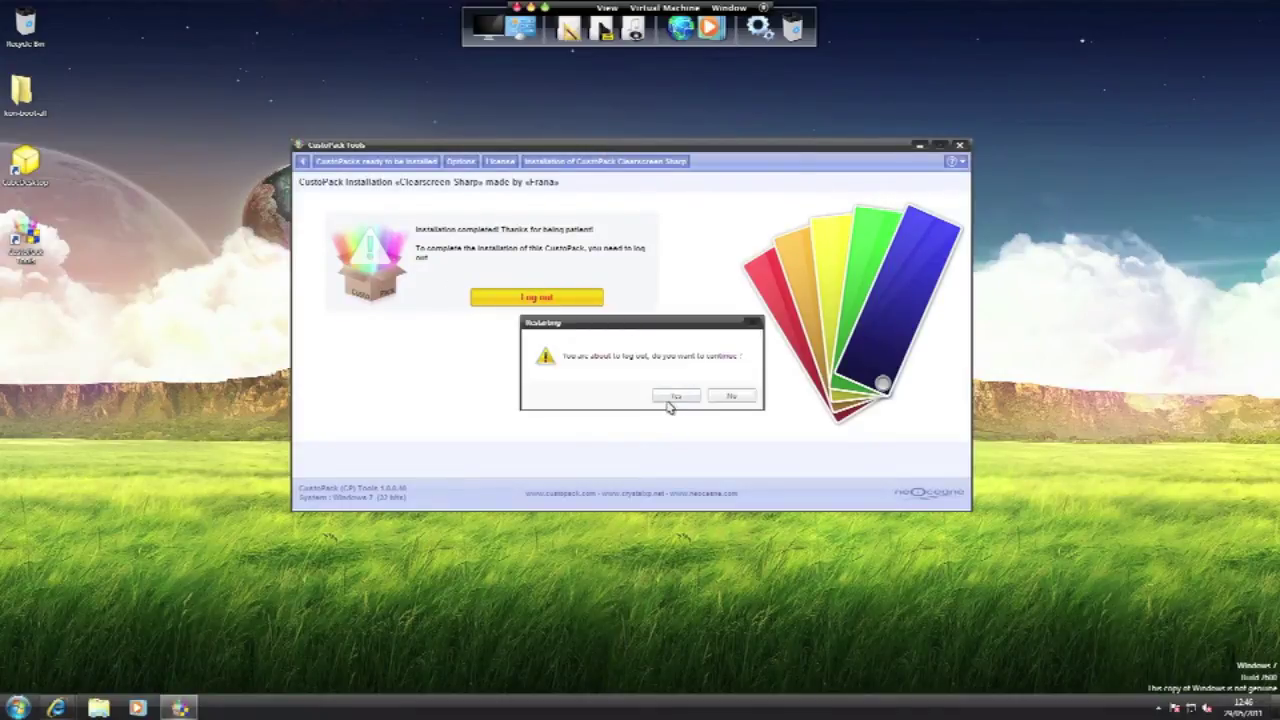
{"action": "left_click", "coordinate": [670, 400]}
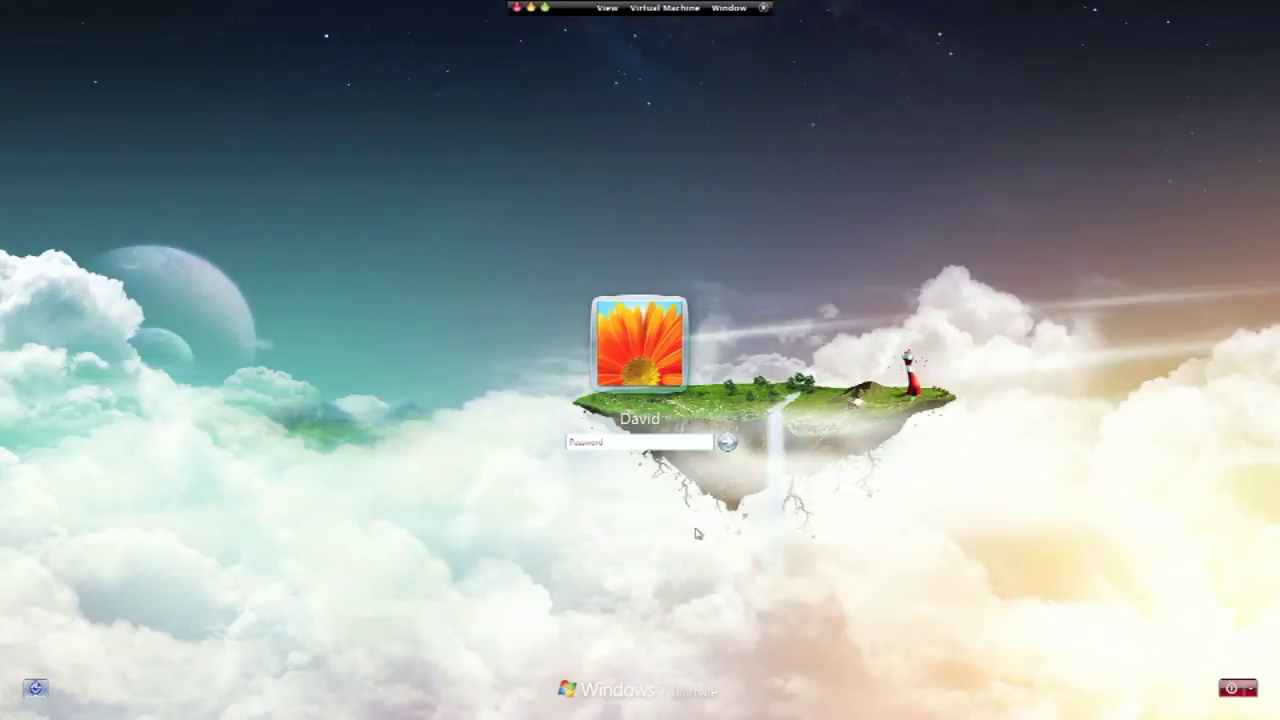
Step: Sign back in with the account password and dismiss the Windows activation notice
{"action": "type", "text": "p"}
{"action": "key", "text": "Return"}
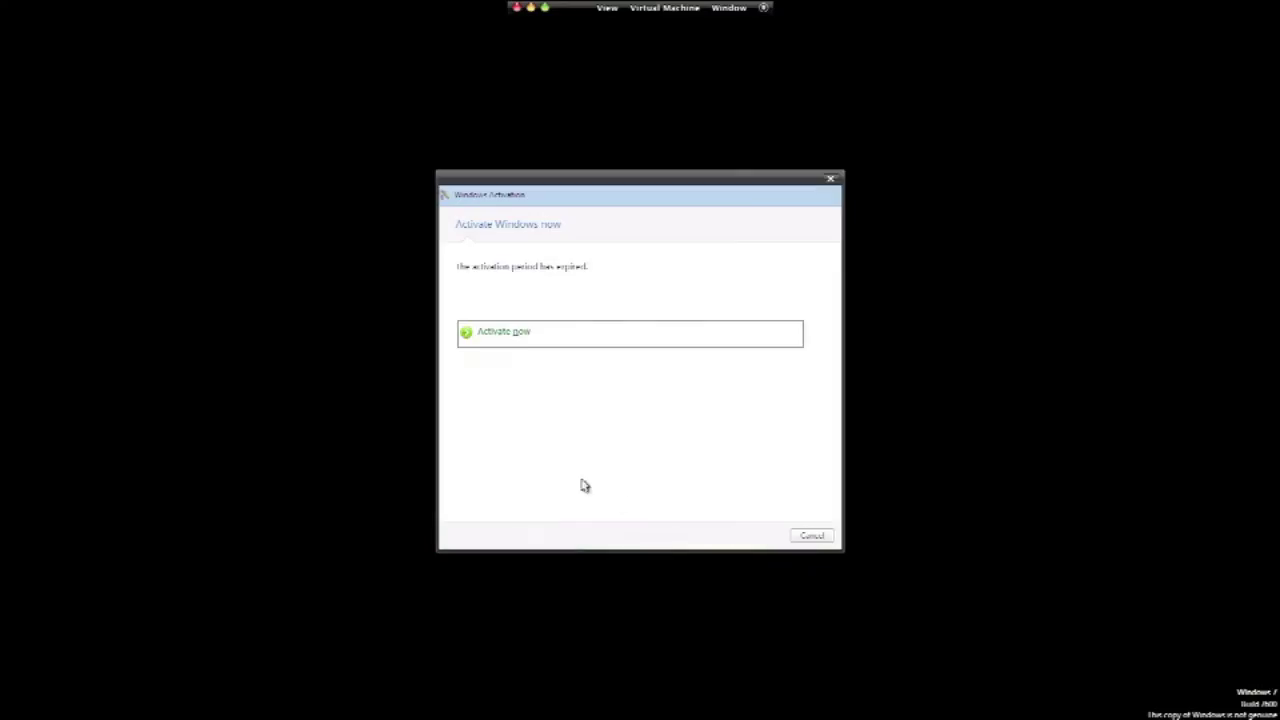
{"action": "left_click", "coordinate": [835, 180]}
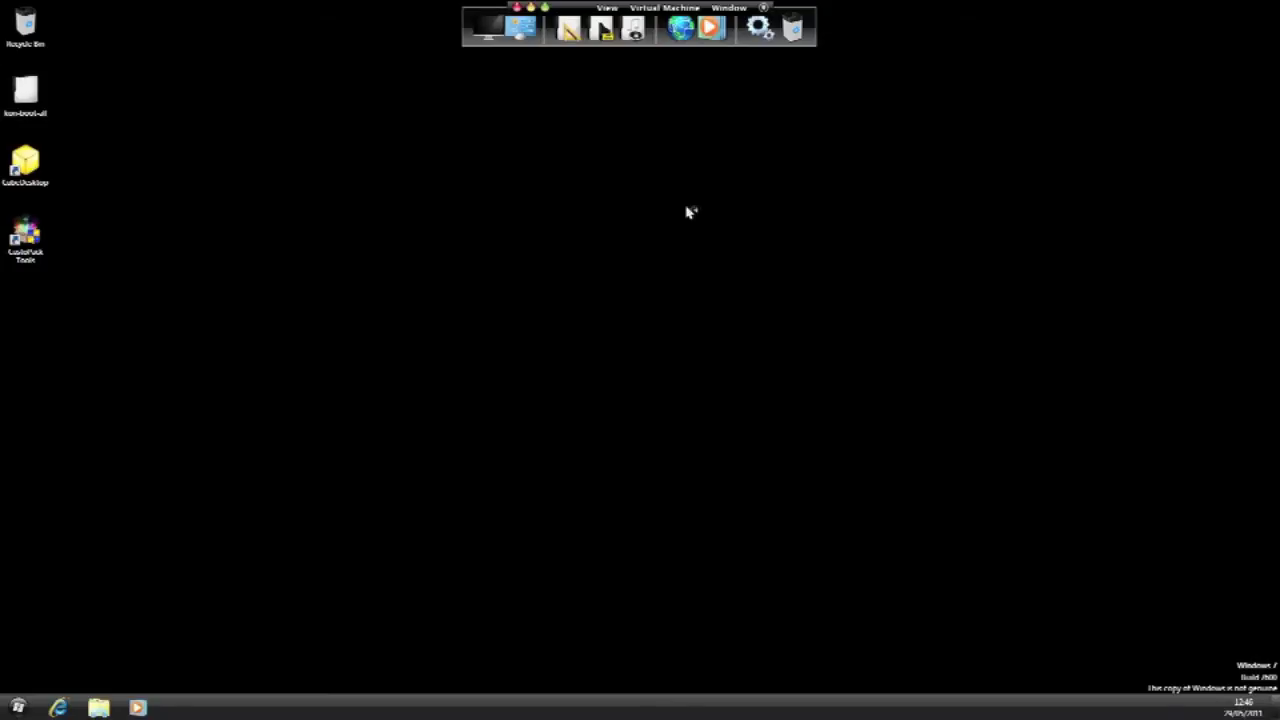
Step: Choose Personalize from the desktop's right-click menu
{"action": "right_click", "coordinate": [346, 303]}
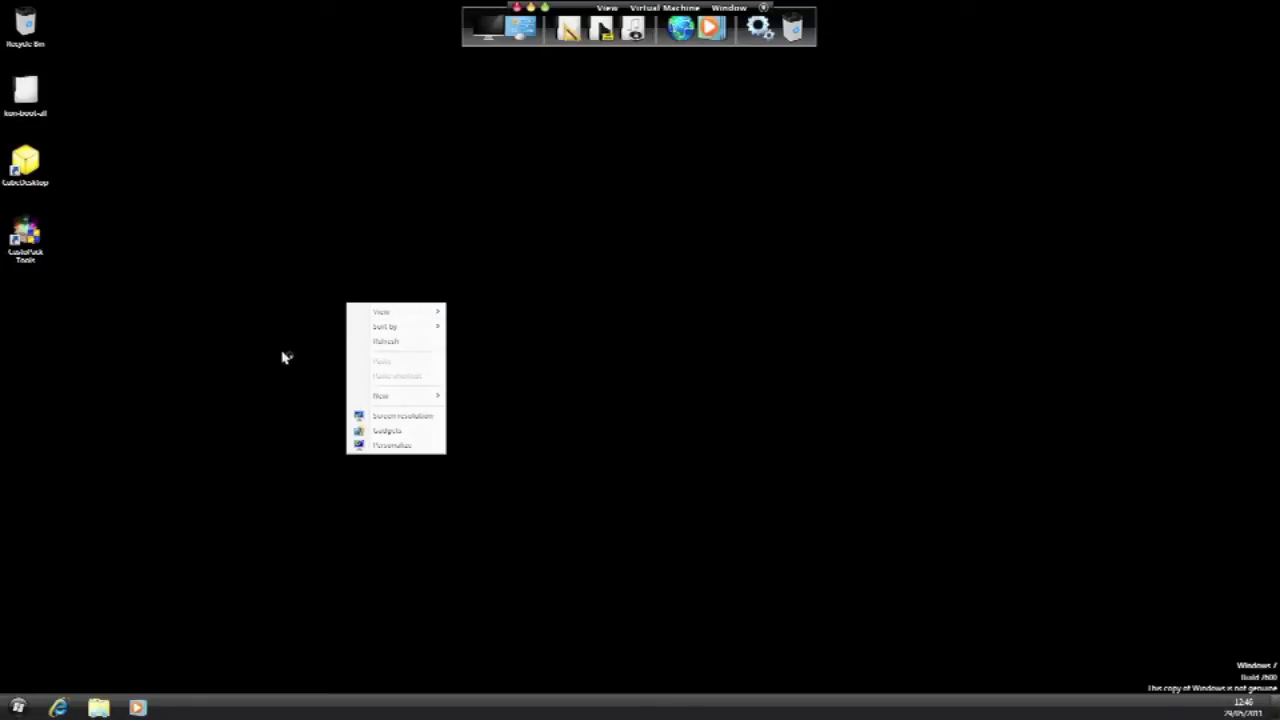
{"action": "left_click", "coordinate": [300, 354]}
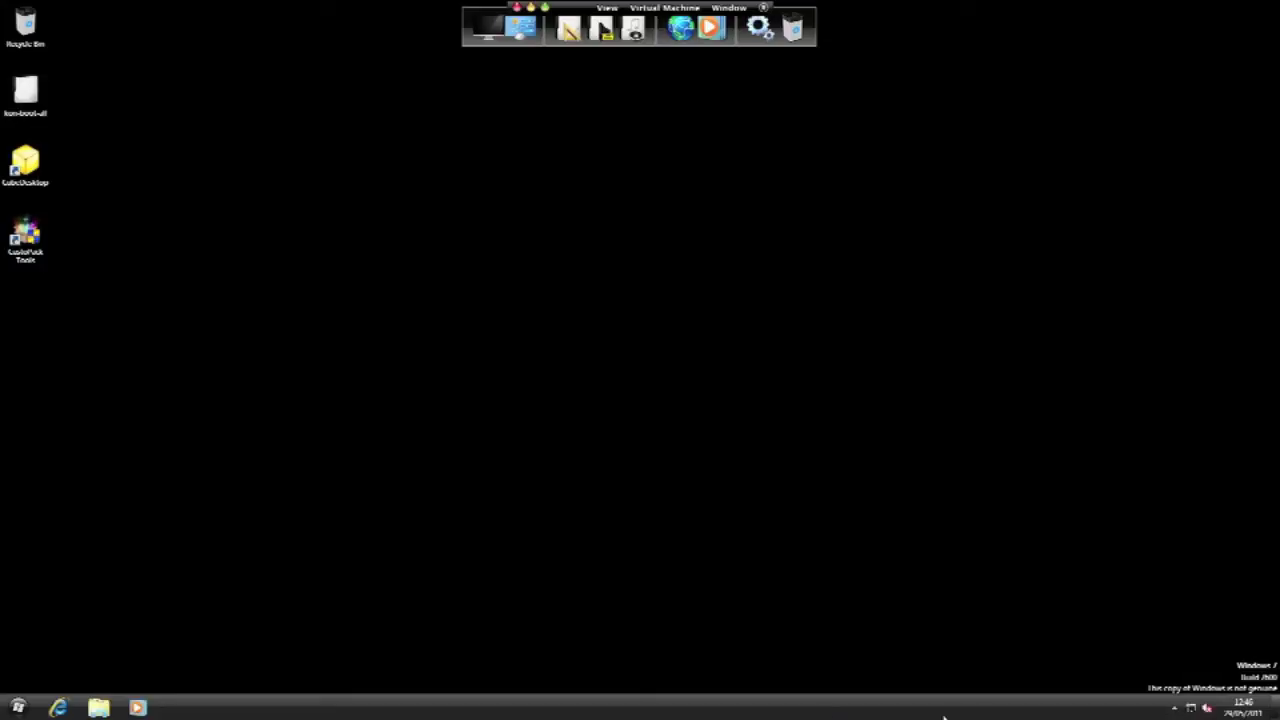
{"action": "left_click", "coordinate": [12, 710]}
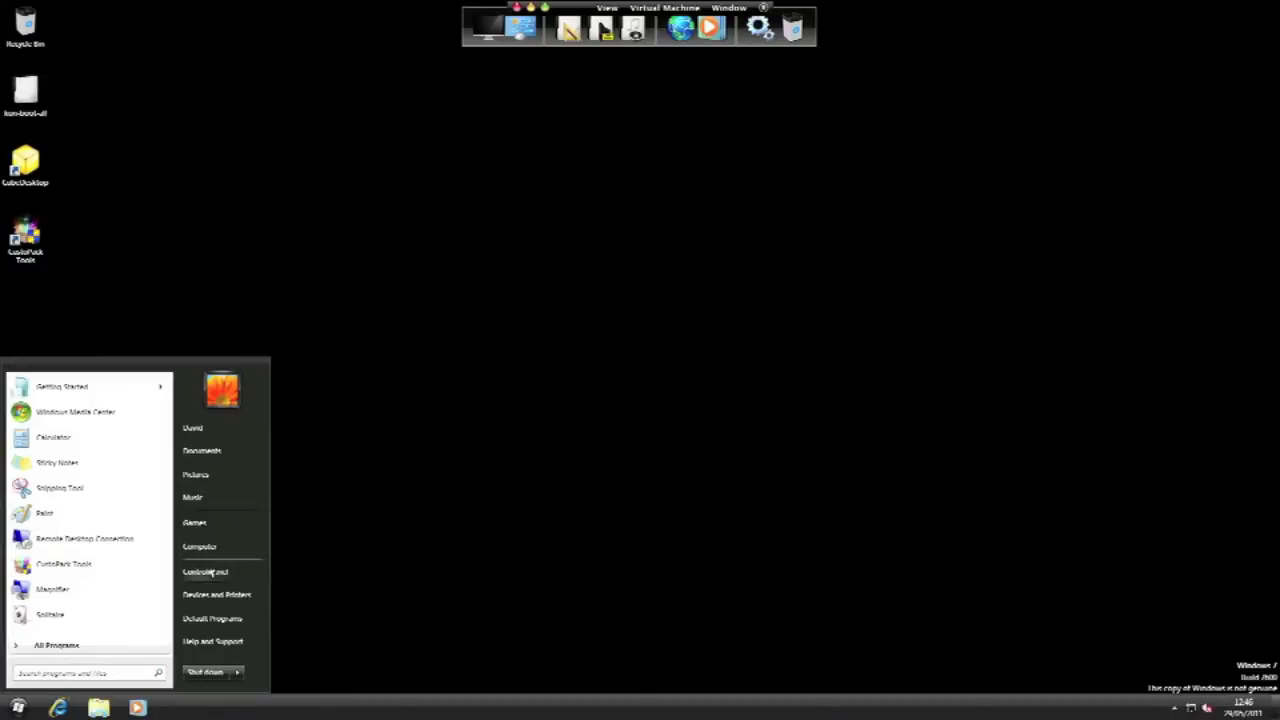
{"action": "left_click", "coordinate": [475, 570]}
{"action": "left_click", "coordinate": [18, 706]}
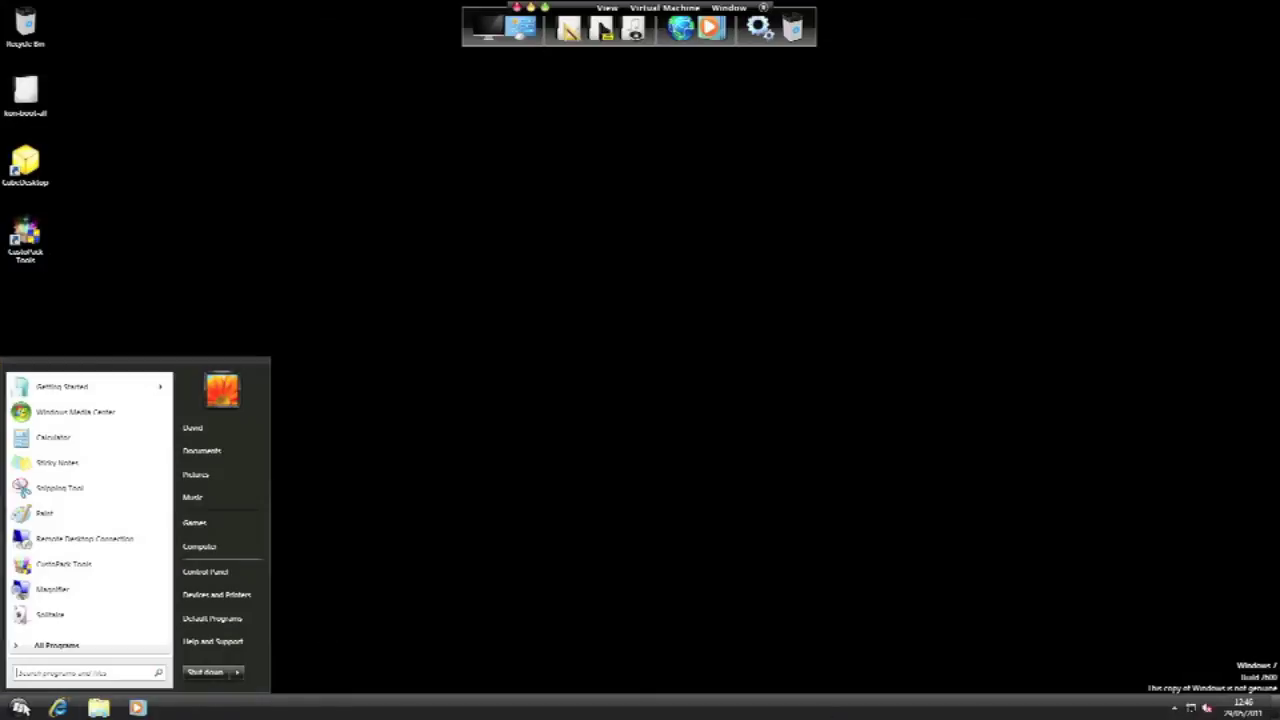
{"action": "left_click", "coordinate": [322, 570]}
{"action": "right_click", "coordinate": [354, 380]}
{"action": "left_click", "coordinate": [402, 525]}
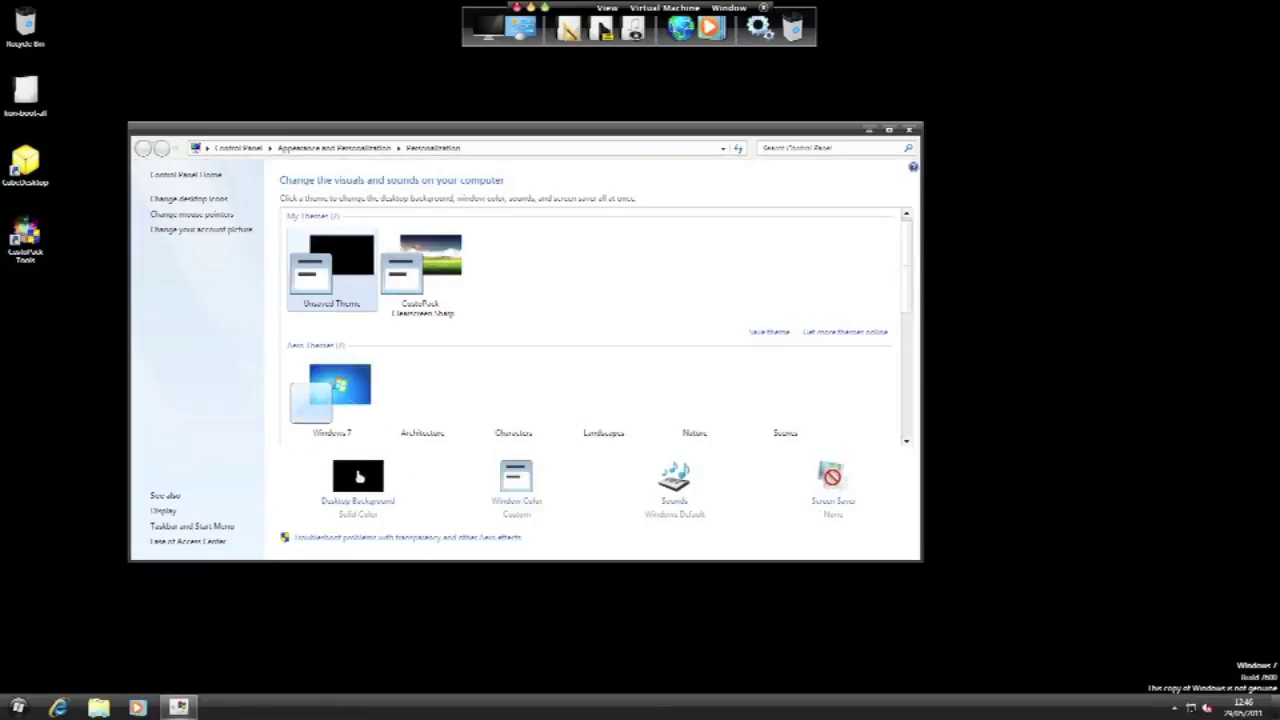
Step: Set the background picture location to CustoPack Tools, save, and close Personalization
{"action": "left_click", "coordinate": [358, 477]}
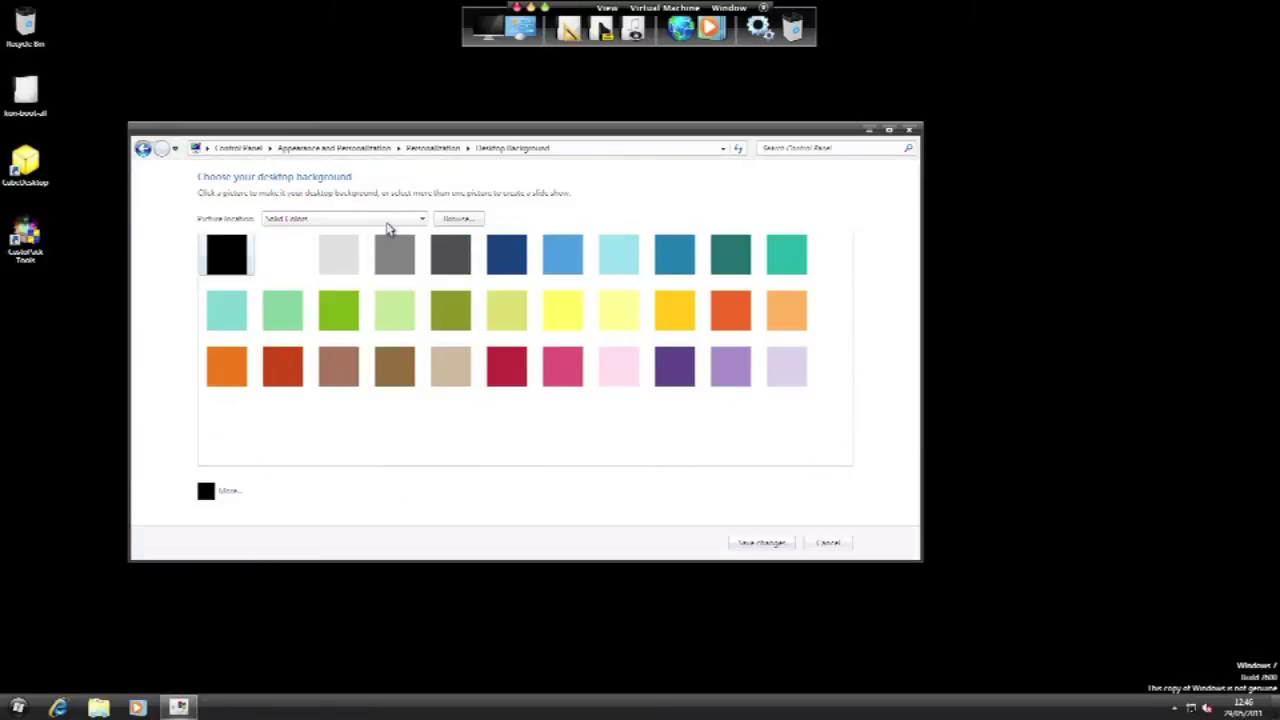
{"action": "left_click", "coordinate": [390, 220]}
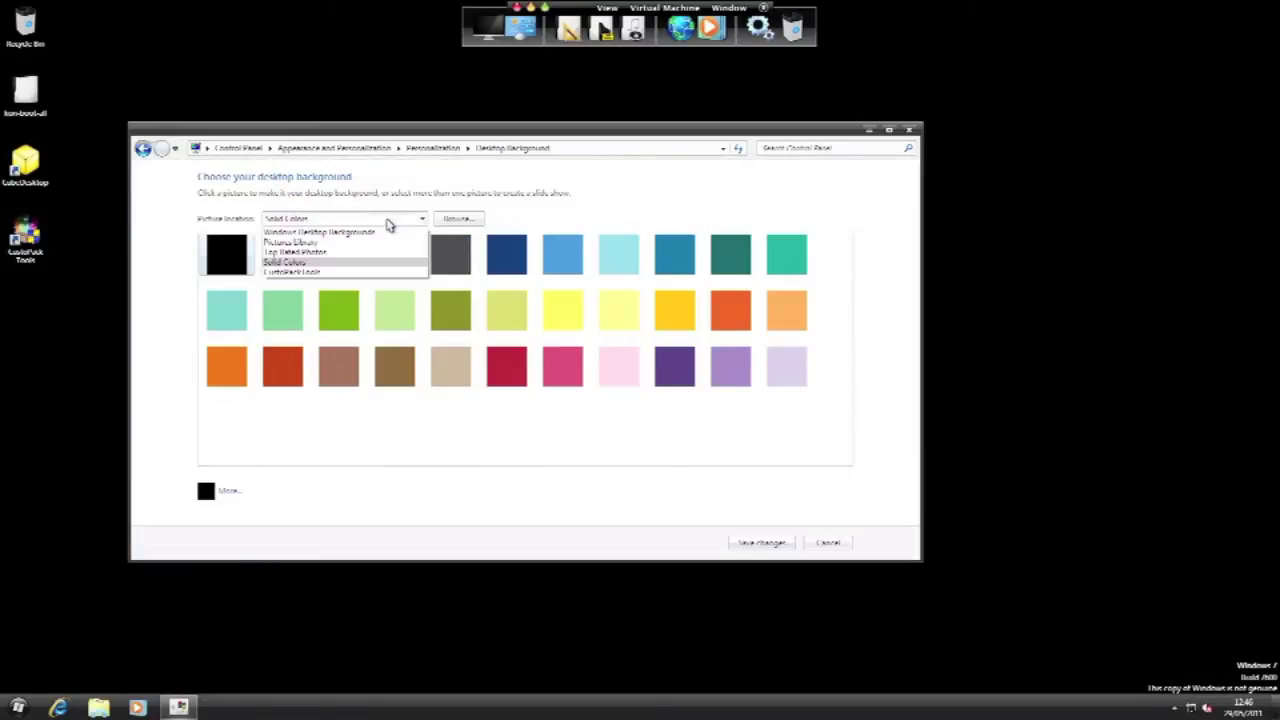
{"action": "left_click", "coordinate": [295, 273]}
{"action": "key", "text": "BackSpace"}
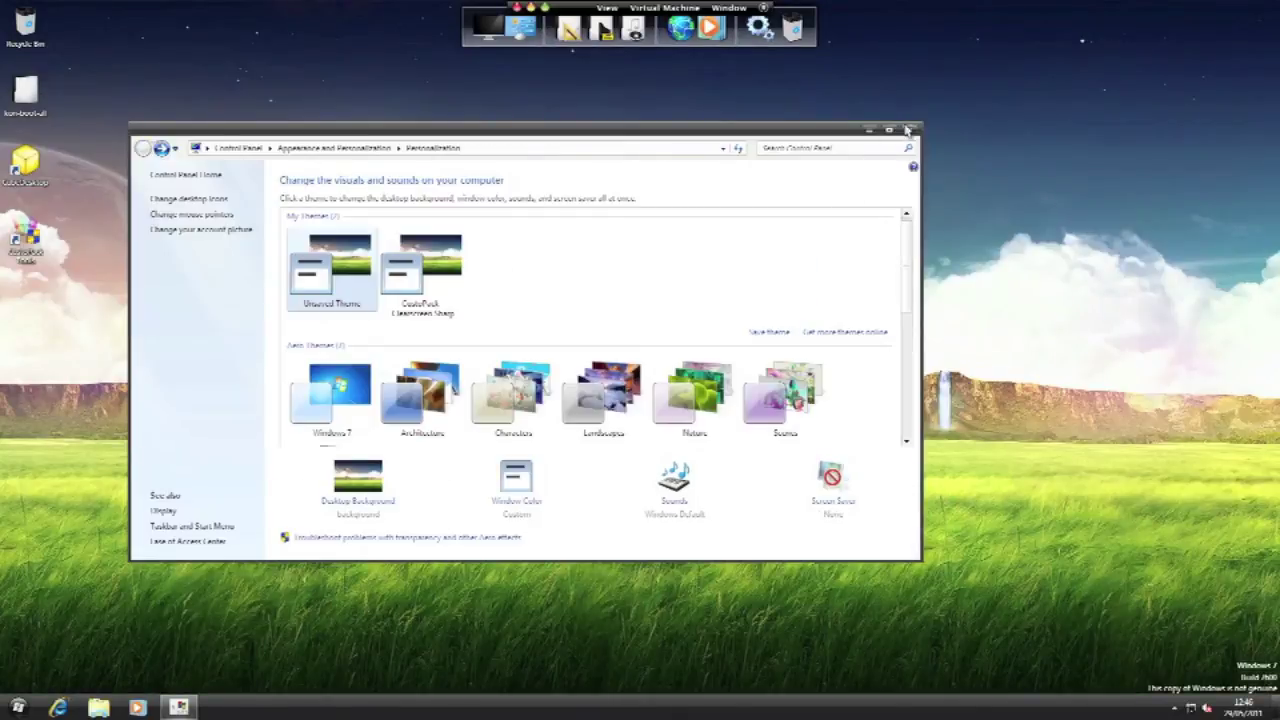
{"action": "left_click", "coordinate": [910, 131]}
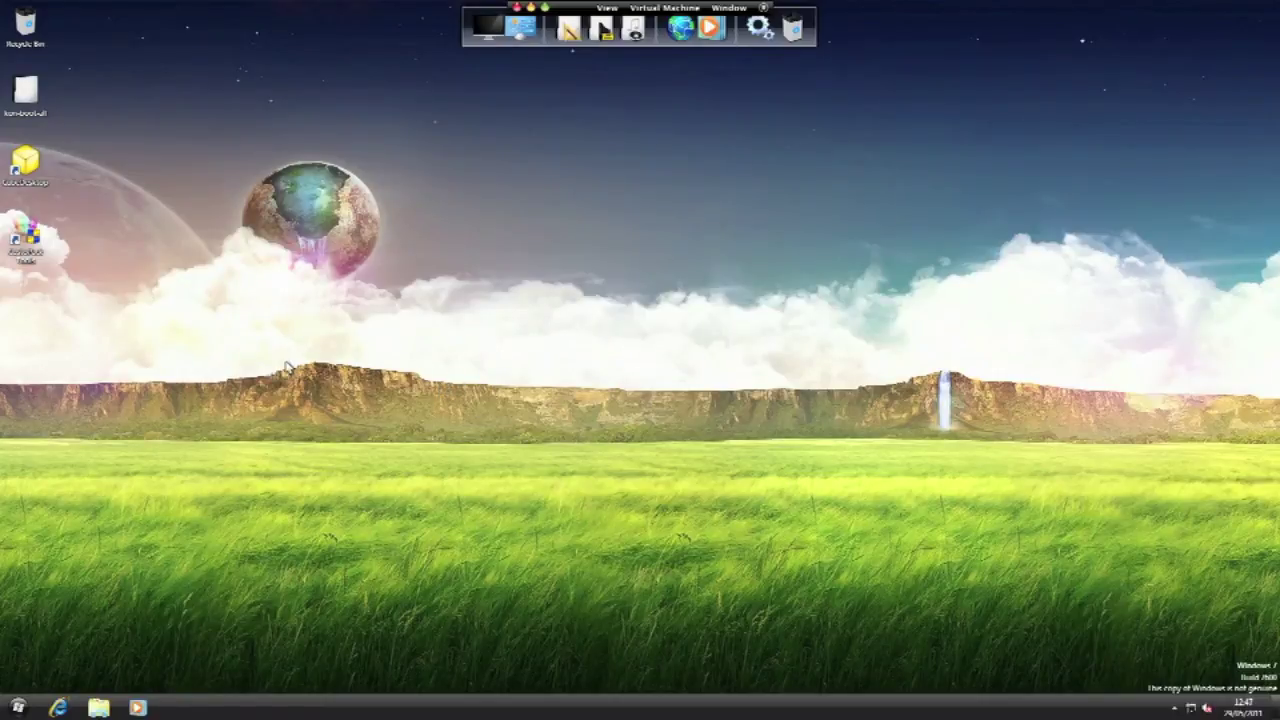
Step: Open Computer from Start, browse the drives and Documents library, then close the window
{"action": "left_click", "coordinate": [45, 102]}
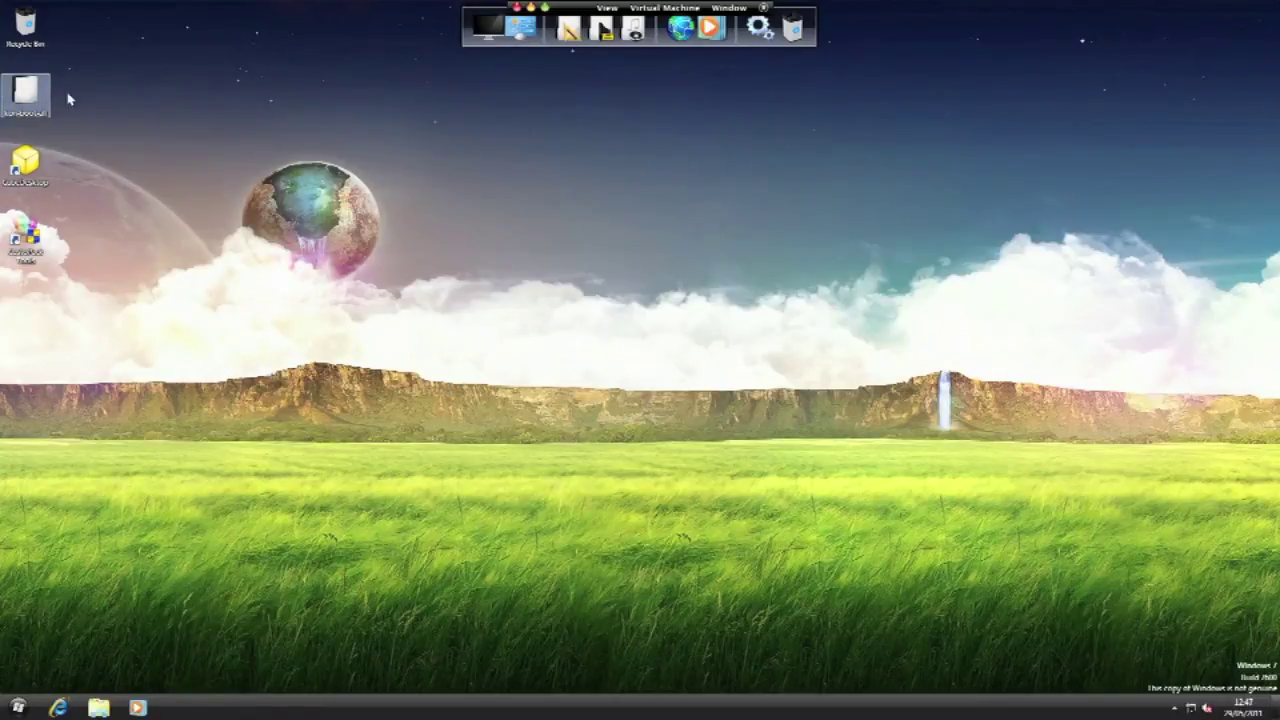
{"action": "left_click", "coordinate": [26, 28]}
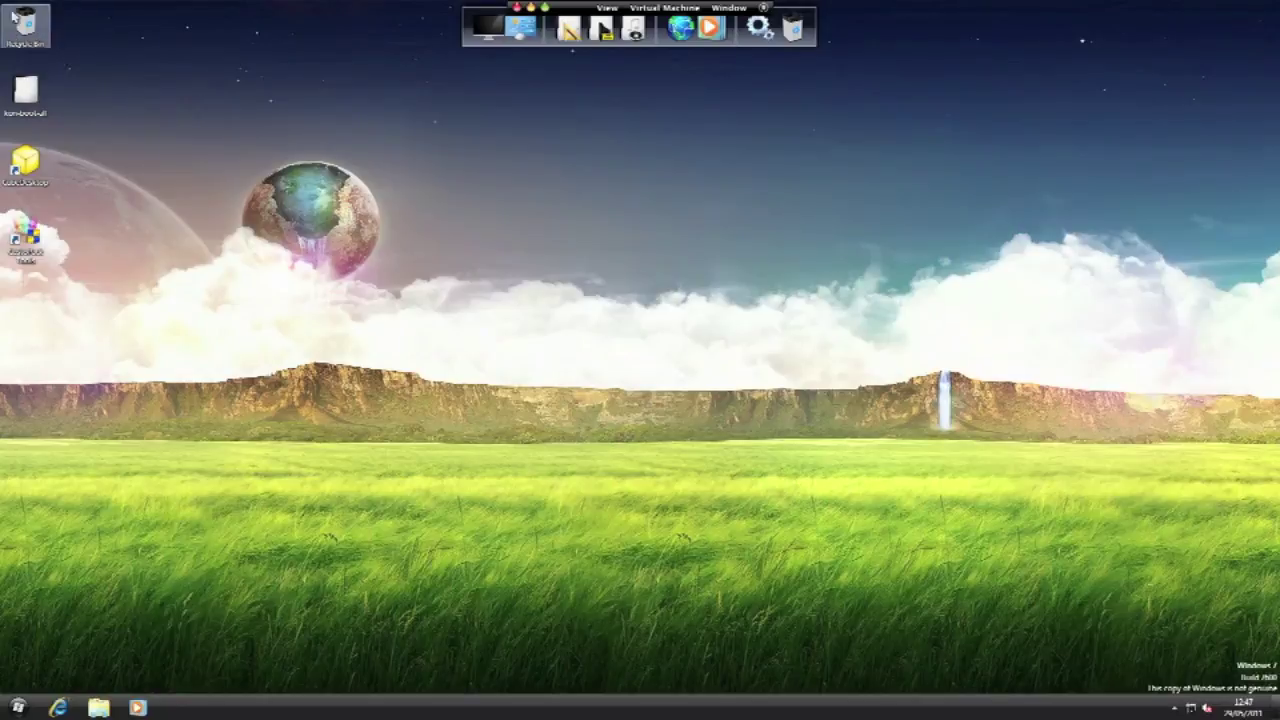
{"action": "left_click", "coordinate": [17, 708]}
{"action": "left_click", "coordinate": [183, 545]}
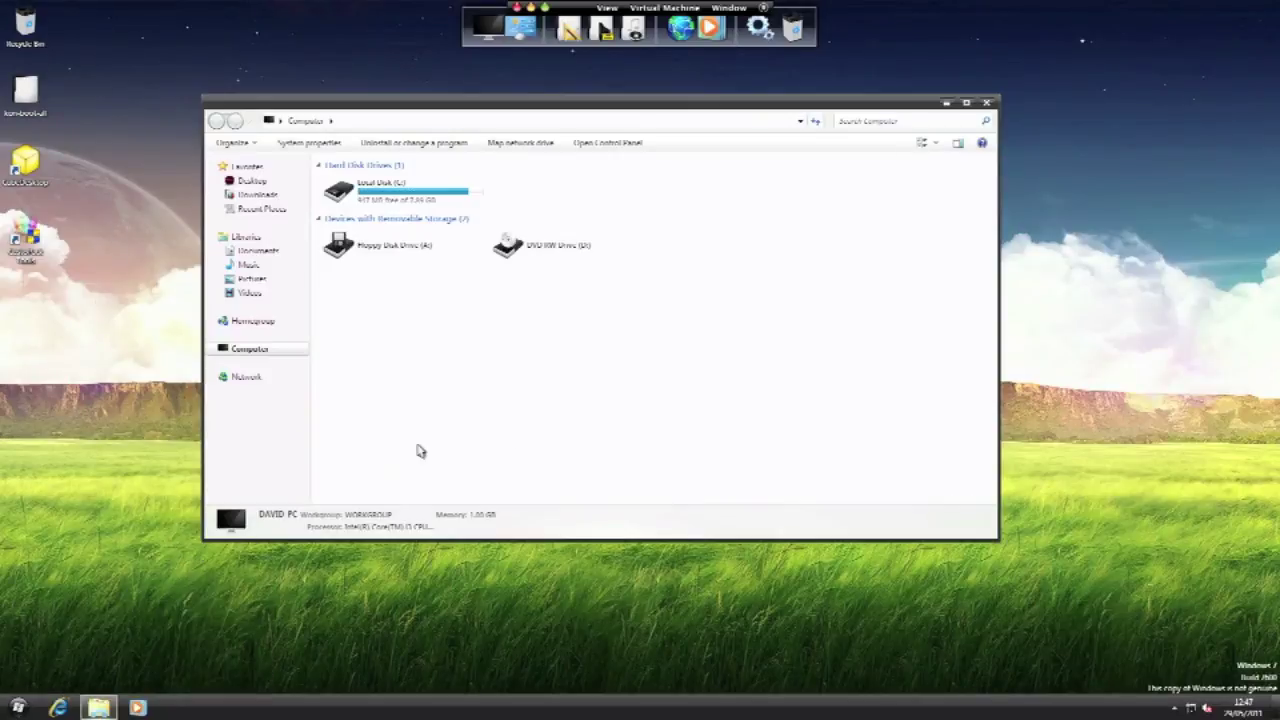
{"action": "left_click_drag", "start_coordinate": [648, 337], "coordinate": [440, 245]}
{"action": "left_click", "coordinate": [395, 245]}
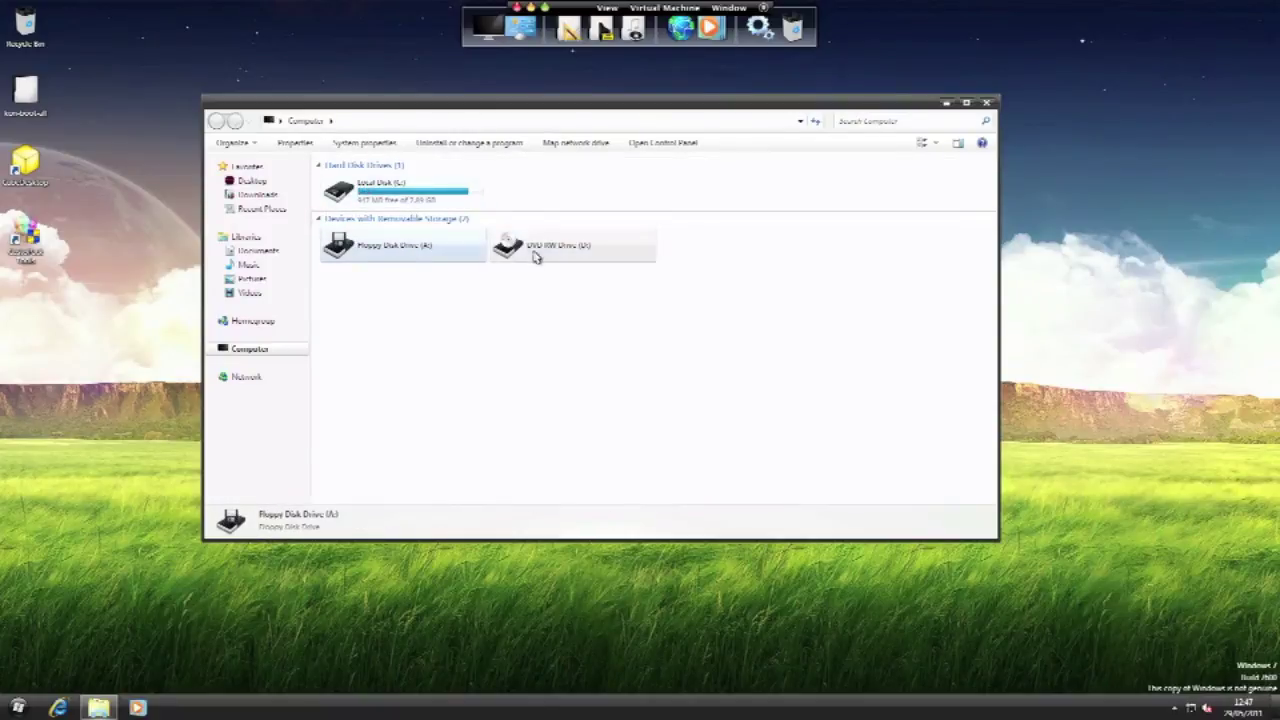
{"action": "left_click", "coordinate": [259, 250]}
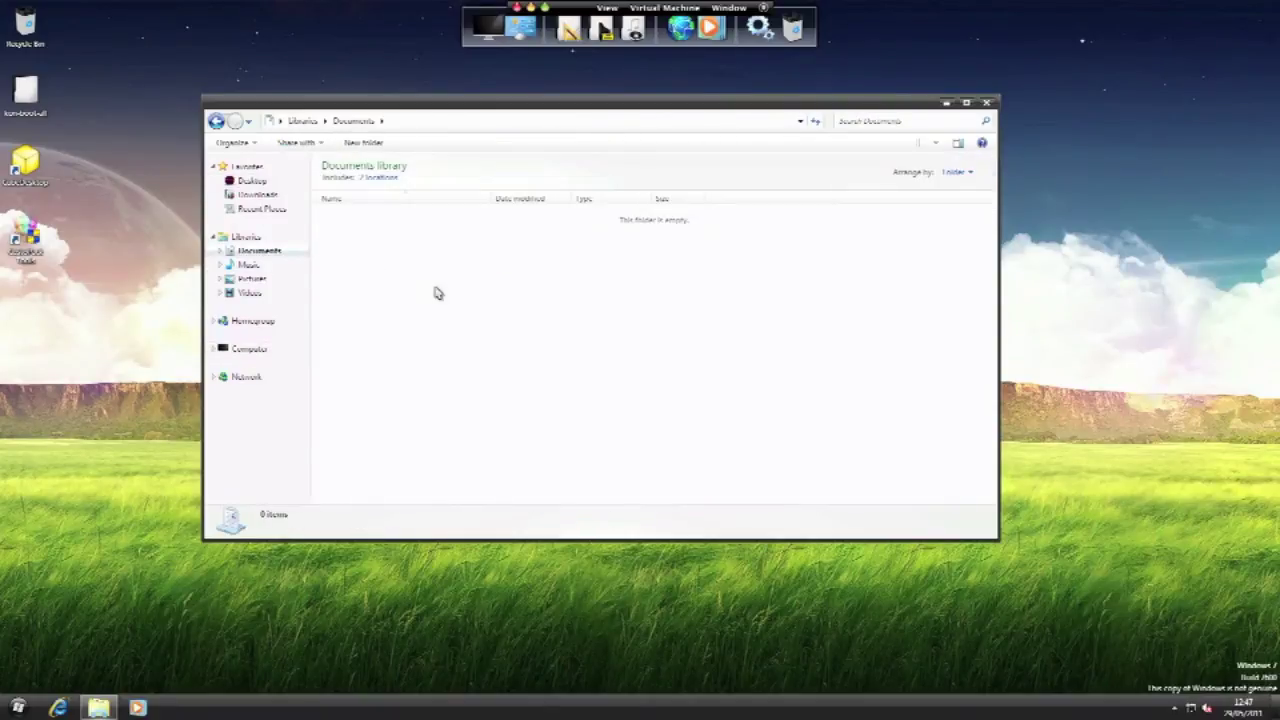
{"action": "left_click", "coordinate": [986, 104]}
Step: Launch CustoPack Tools from its desktop shortcut
{"action": "right_click", "coordinate": [723, 216]}
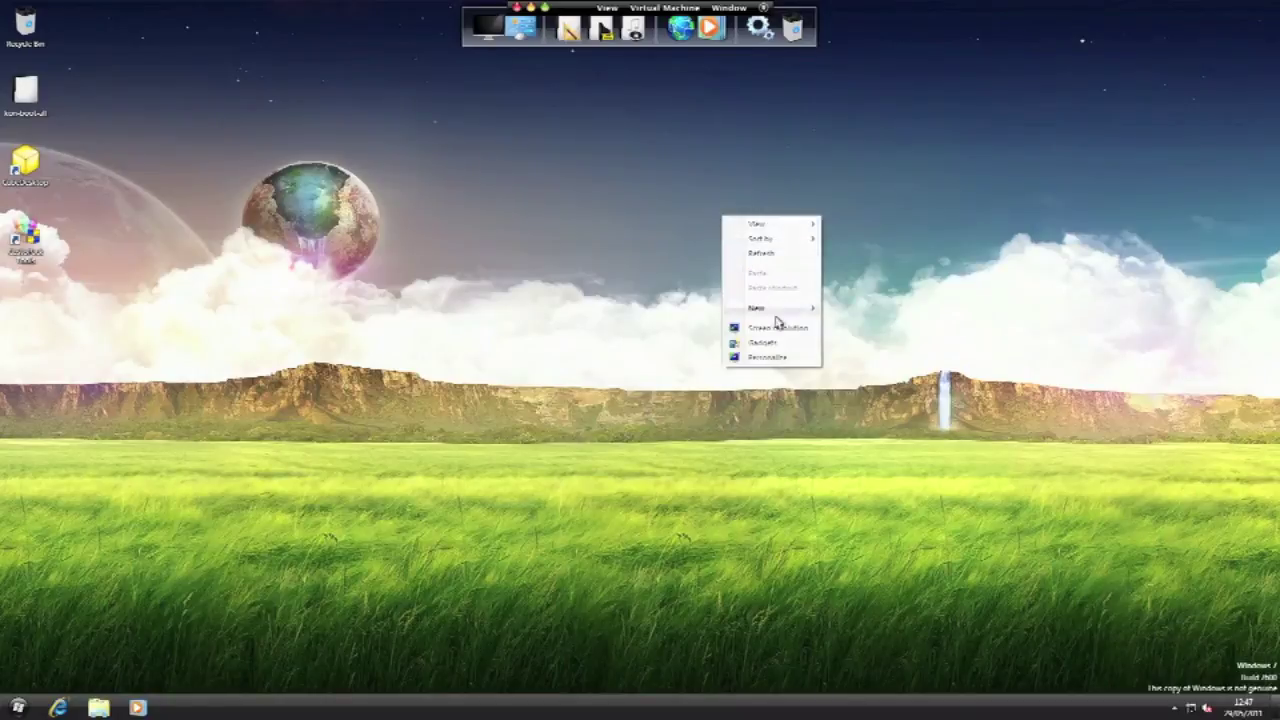
{"action": "mouse_move", "coordinate": [790, 310]}
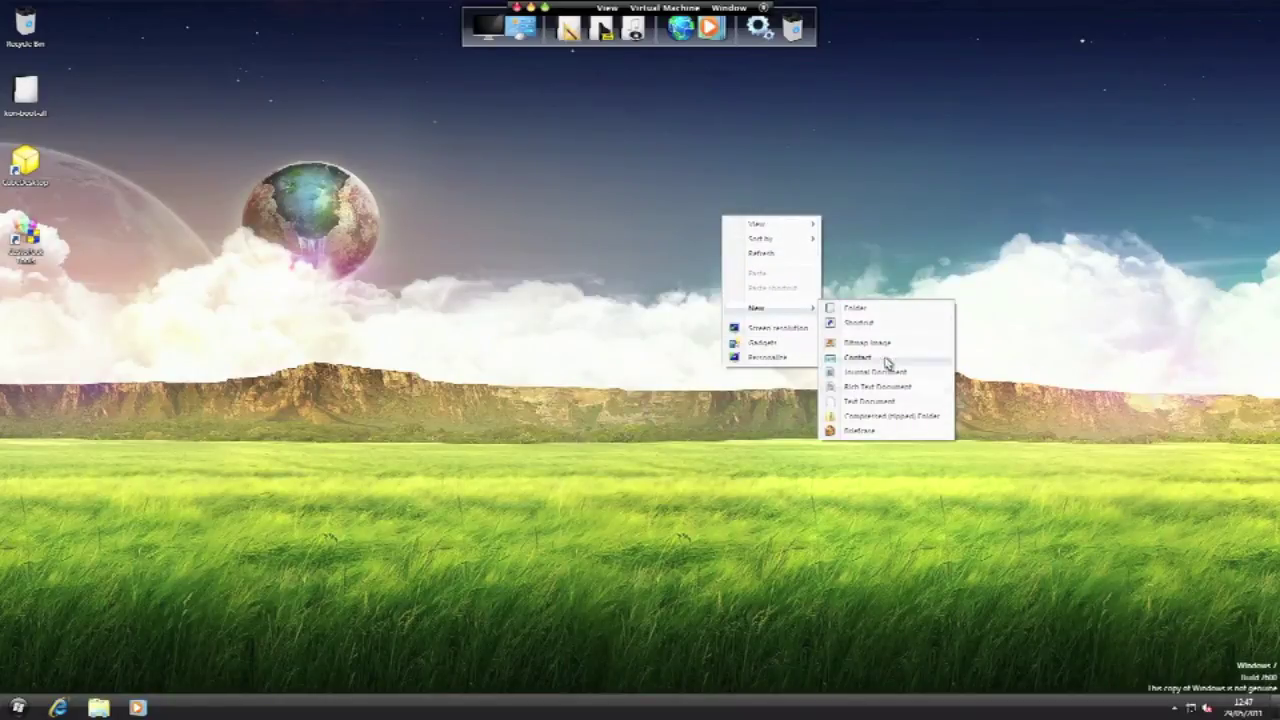
{"action": "left_click", "coordinate": [883, 230]}
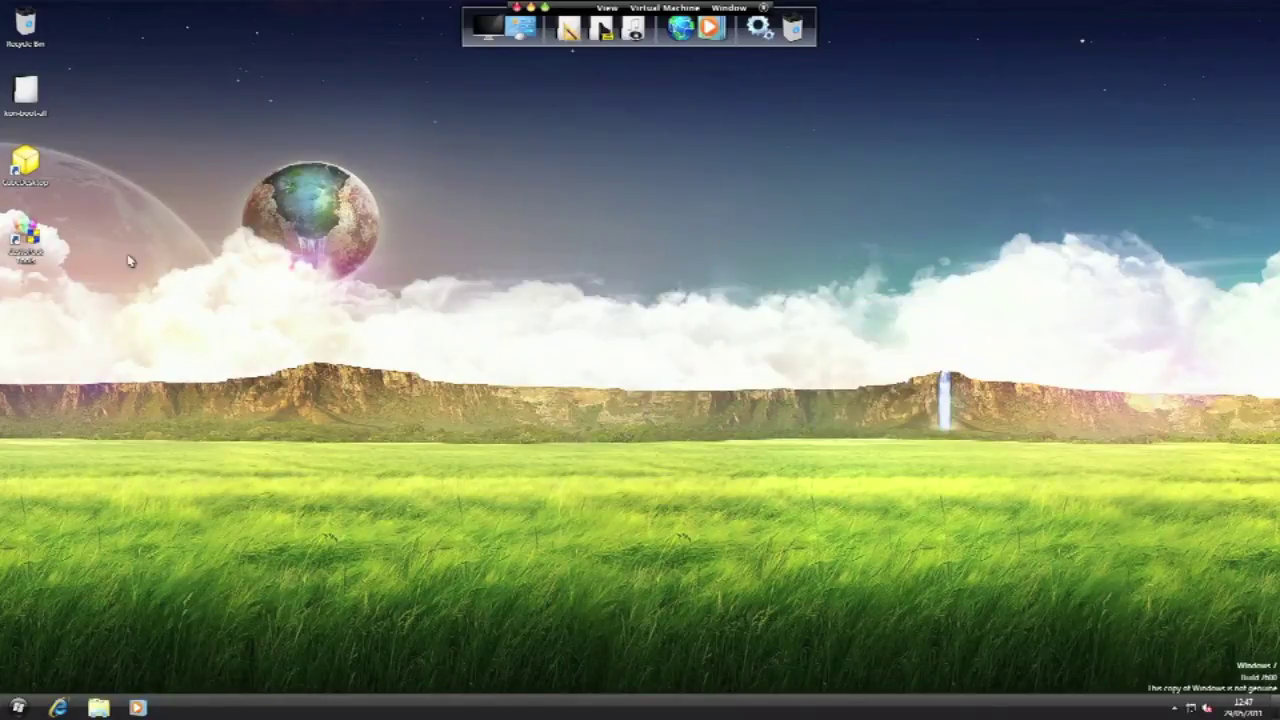
{"action": "double_click", "coordinate": [28, 237]}
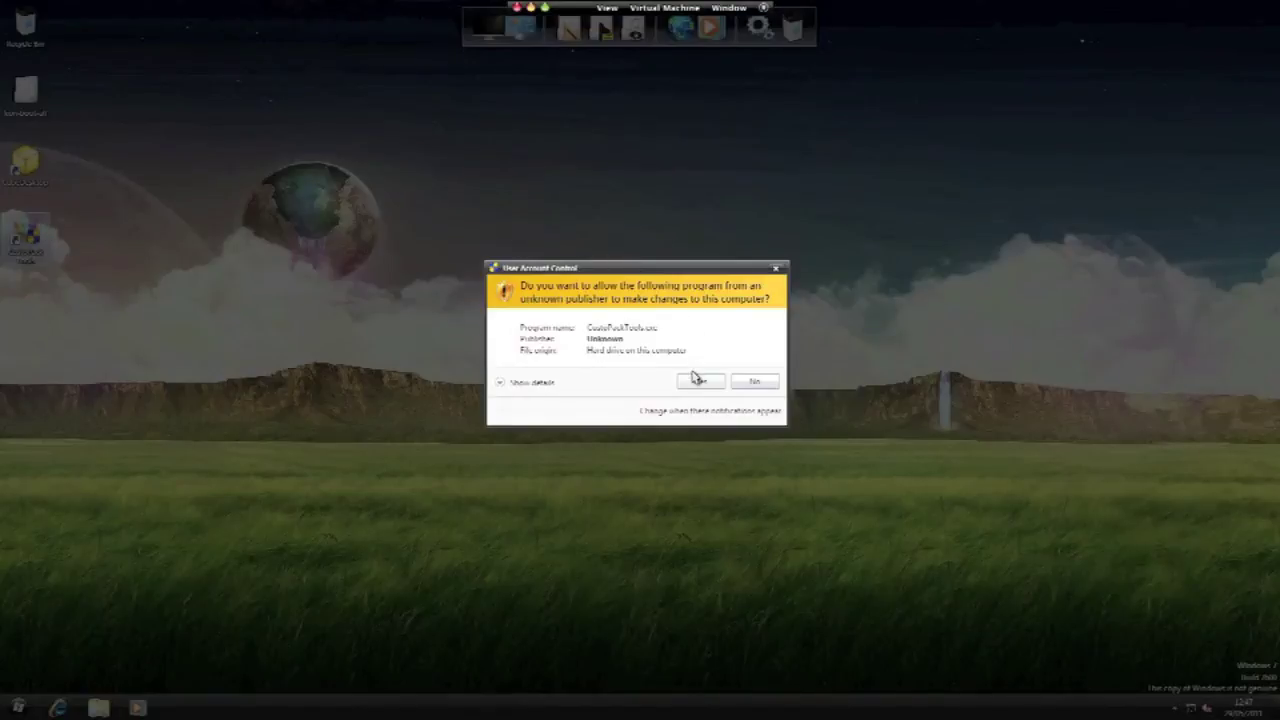
Step: Allow CustoPack Tools to run, confirm System configurations, and list the customizable packs, Angry Birds and Clearscreen Sharp
{"action": "left_click", "coordinate": [699, 381]}
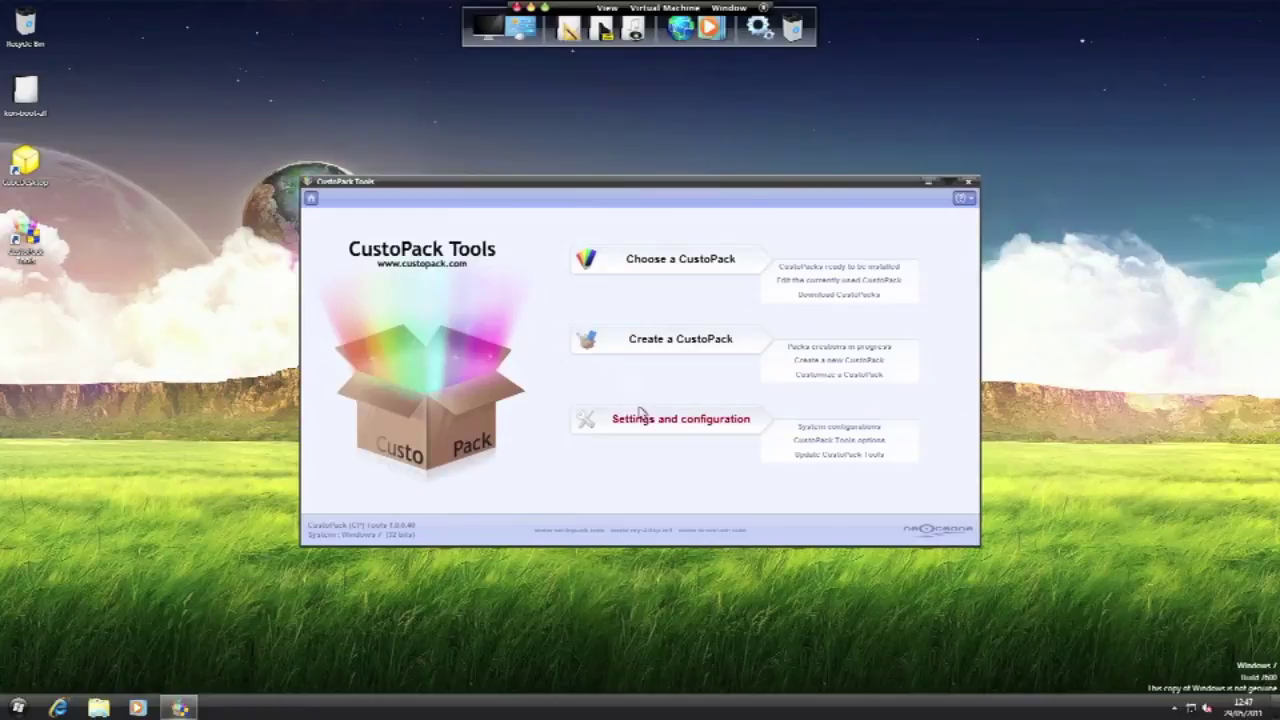
{"action": "left_click", "coordinate": [652, 422]}
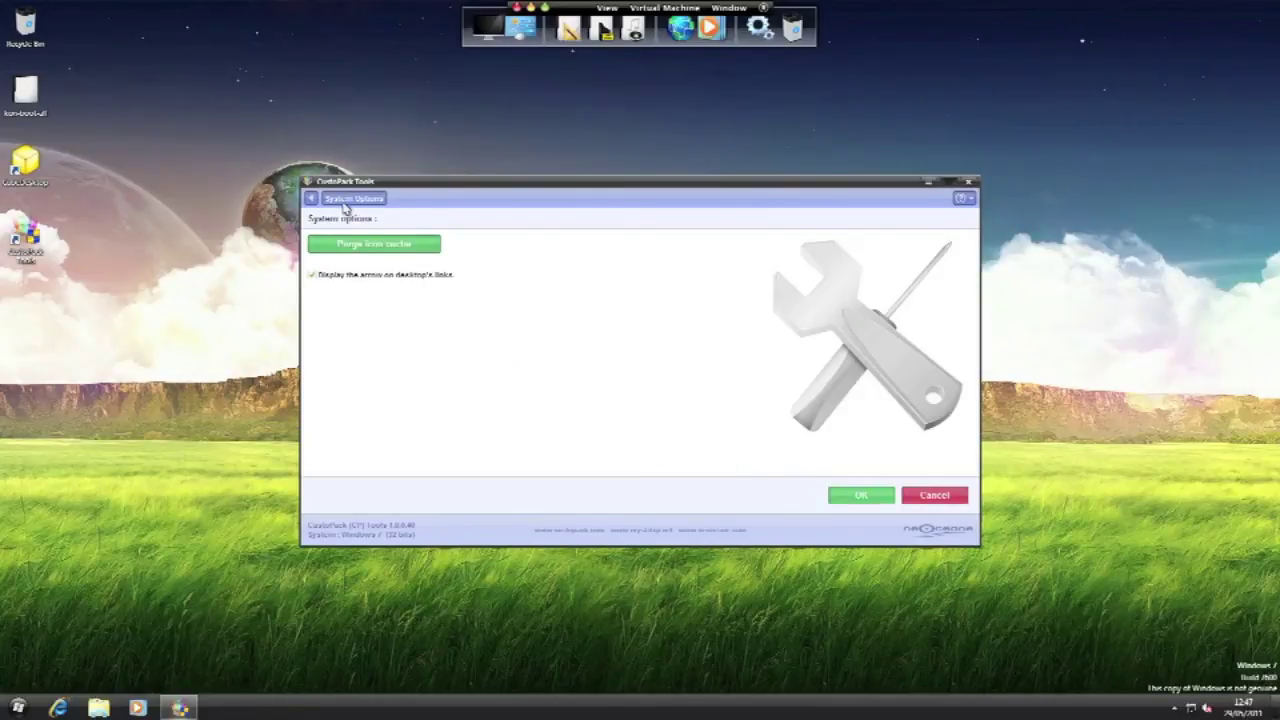
{"action": "left_click", "coordinate": [833, 494]}
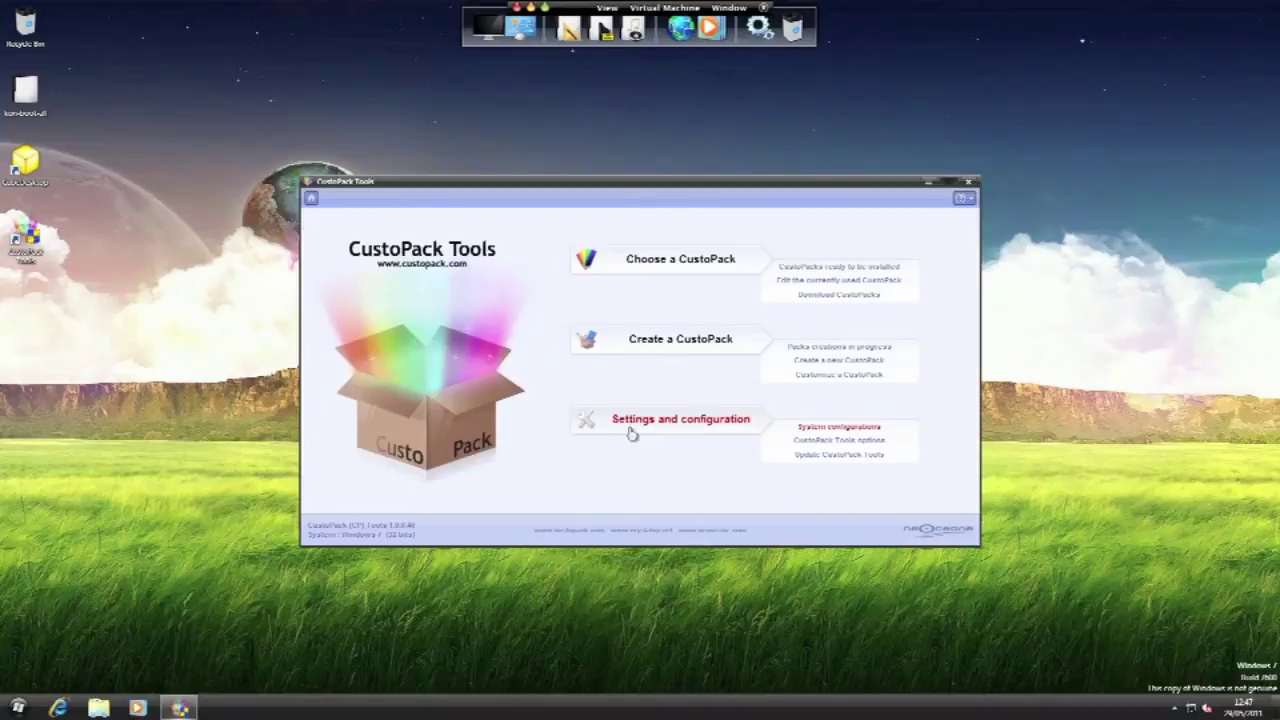
{"action": "left_click", "coordinate": [839, 376]}
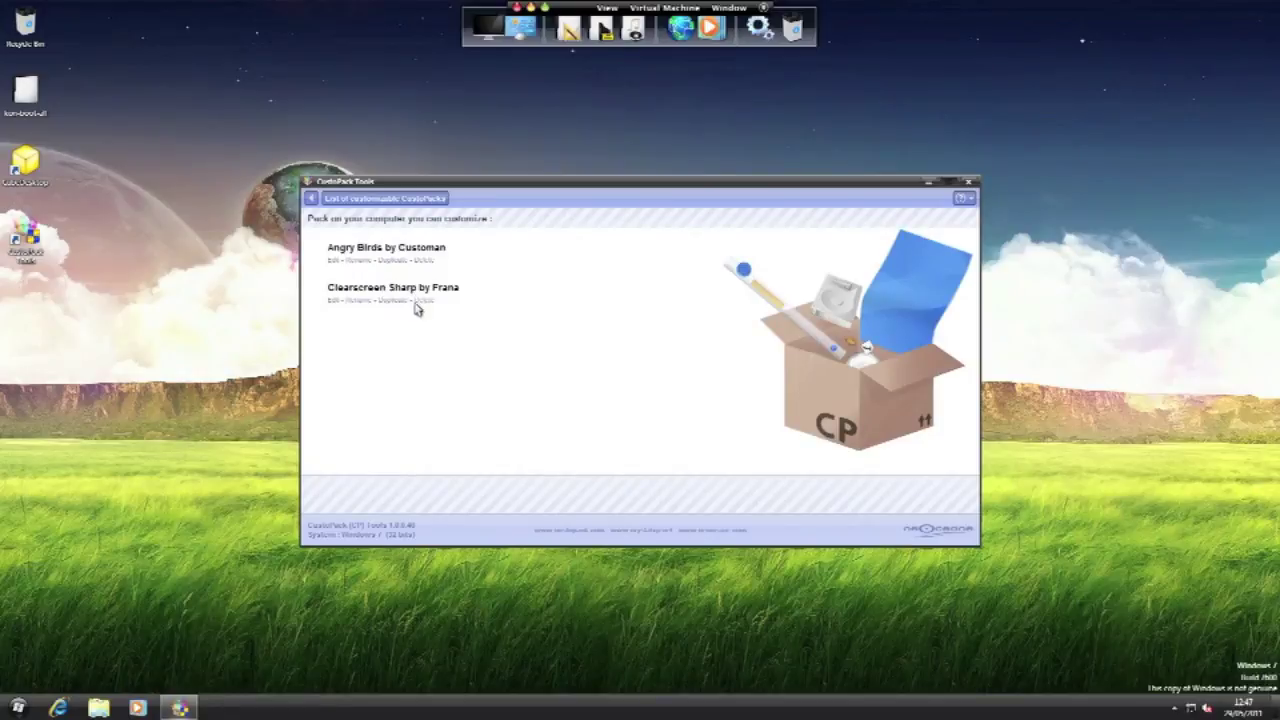
Step: Edit Clearscreen Sharp and view its visual styles, backgrounds, sounds and logon screen pages
{"action": "left_click", "coordinate": [336, 301]}
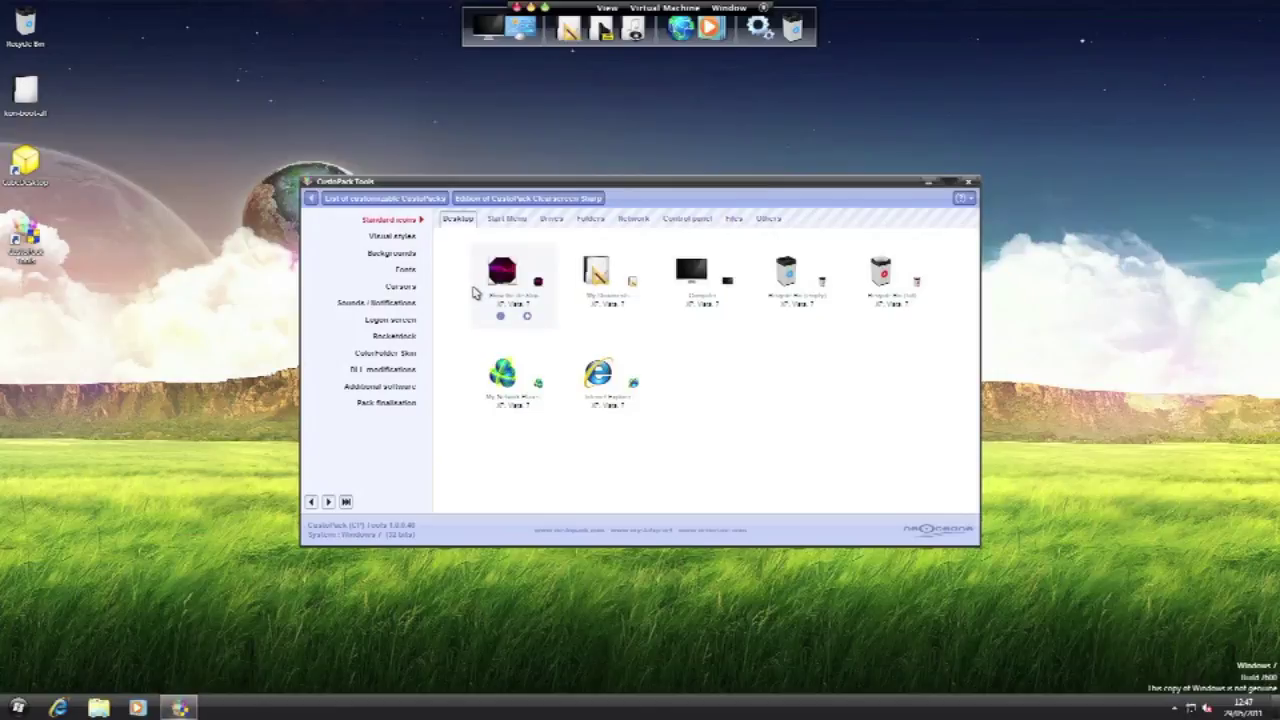
{"action": "left_click", "coordinate": [405, 238]}
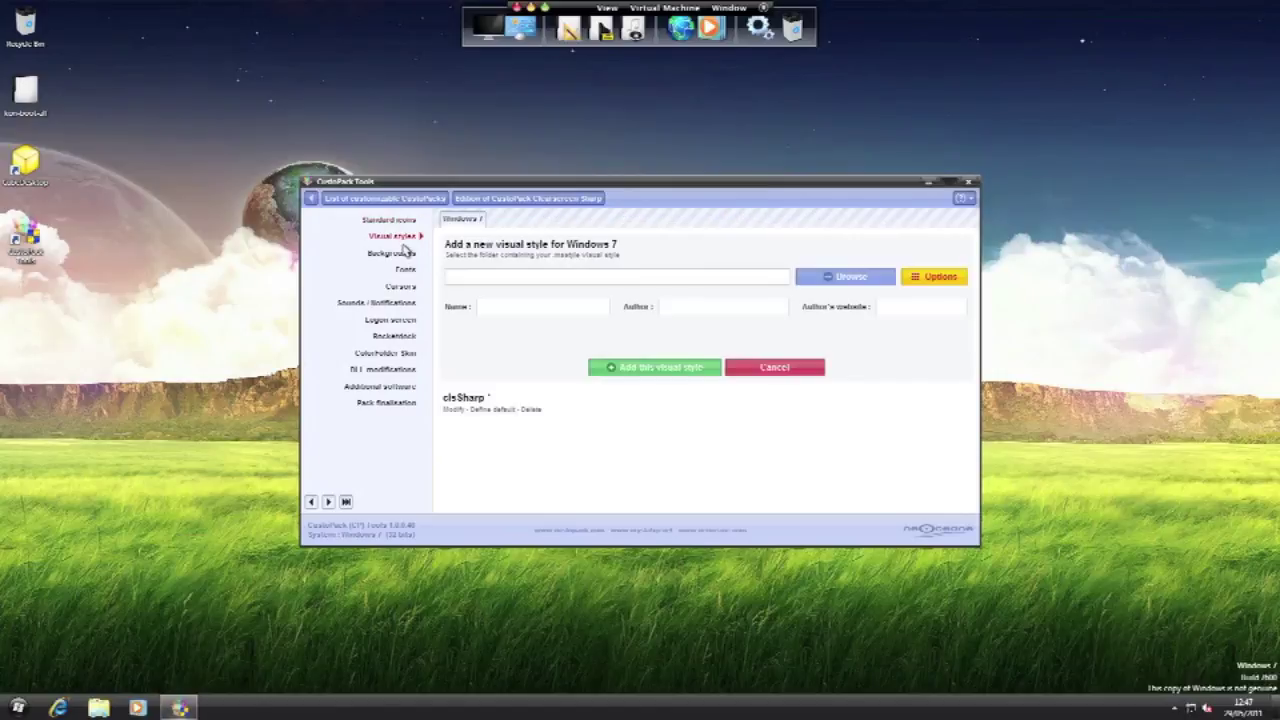
{"action": "left_click", "coordinate": [407, 256]}
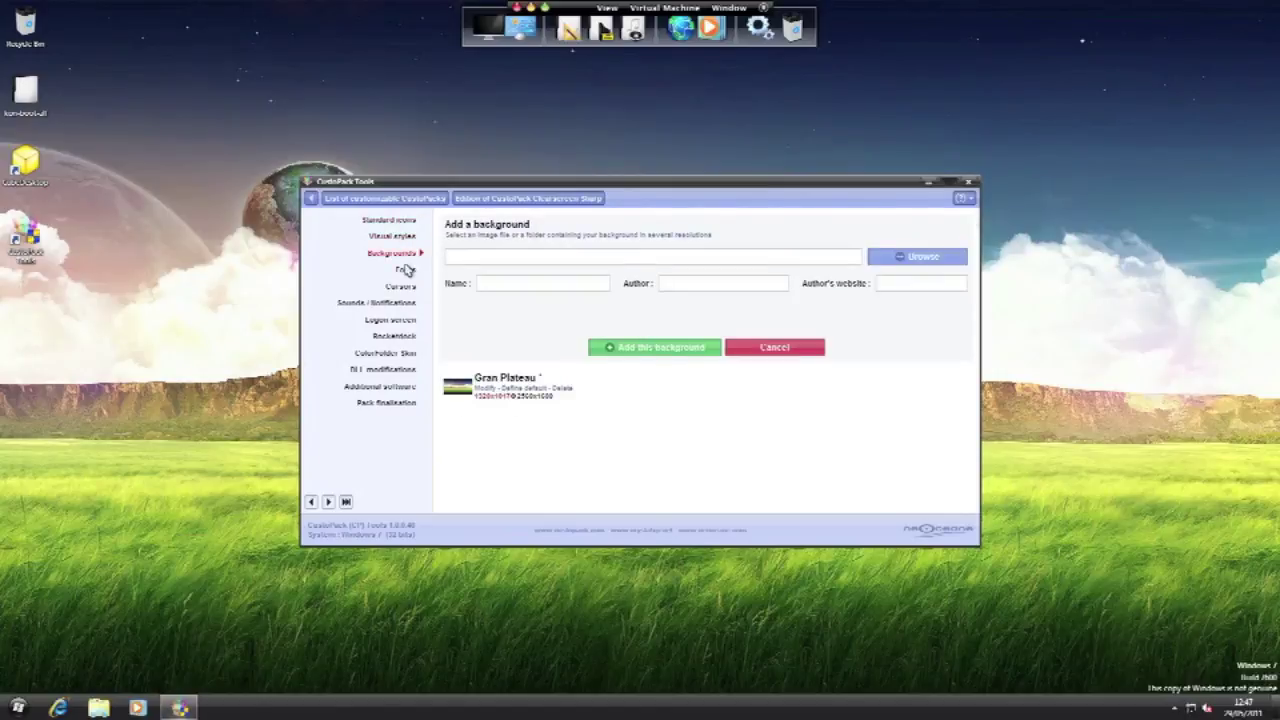
{"action": "left_click", "coordinate": [400, 303]}
{"action": "left_click", "coordinate": [404, 320]}
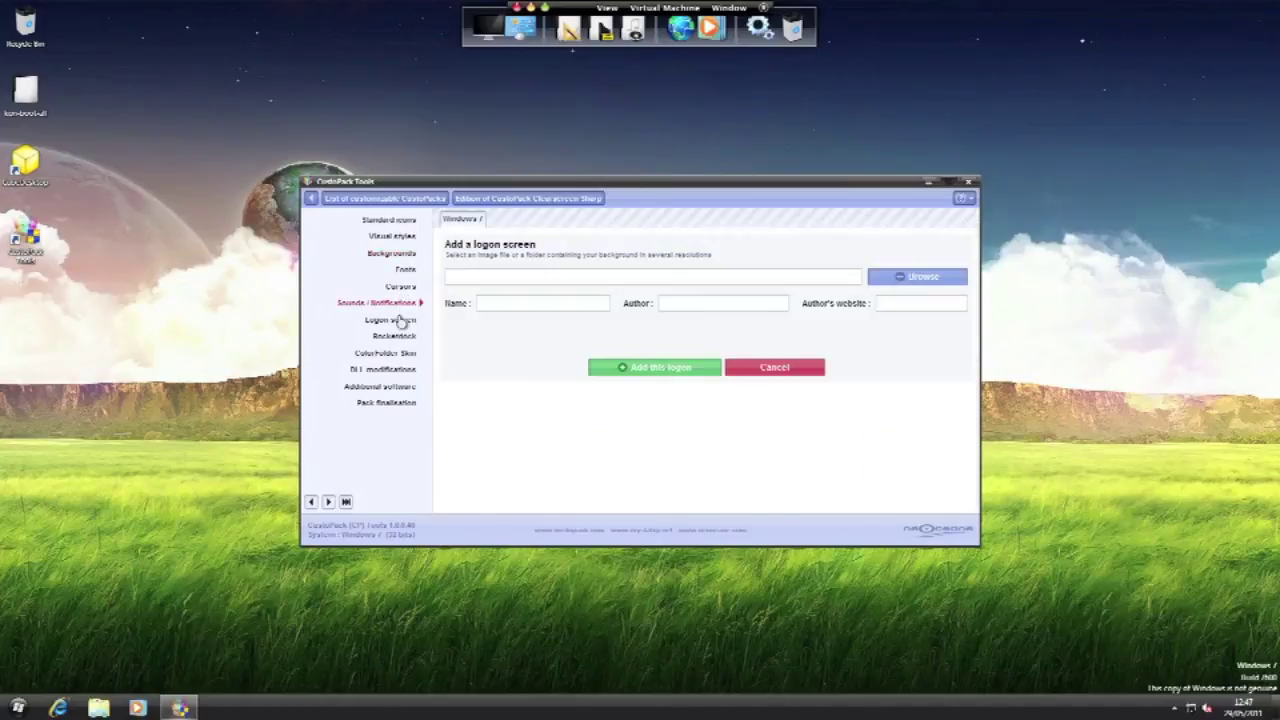
Step: Review the Rocketdock, DLL modifications, additional software and finalization pages, then close CustoPack Tools
{"action": "left_click", "coordinate": [405, 337]}
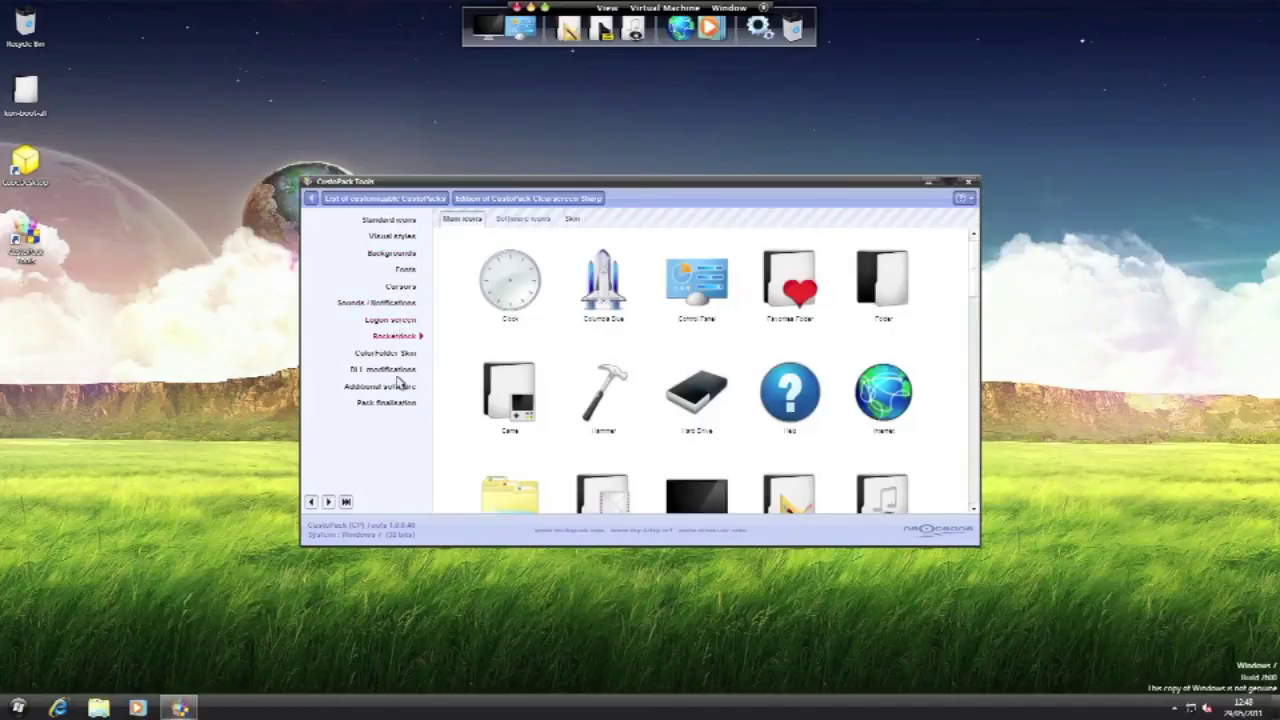
{"action": "left_click", "coordinate": [398, 371]}
{"action": "left_click", "coordinate": [398, 386]}
{"action": "left_click", "coordinate": [400, 403]}
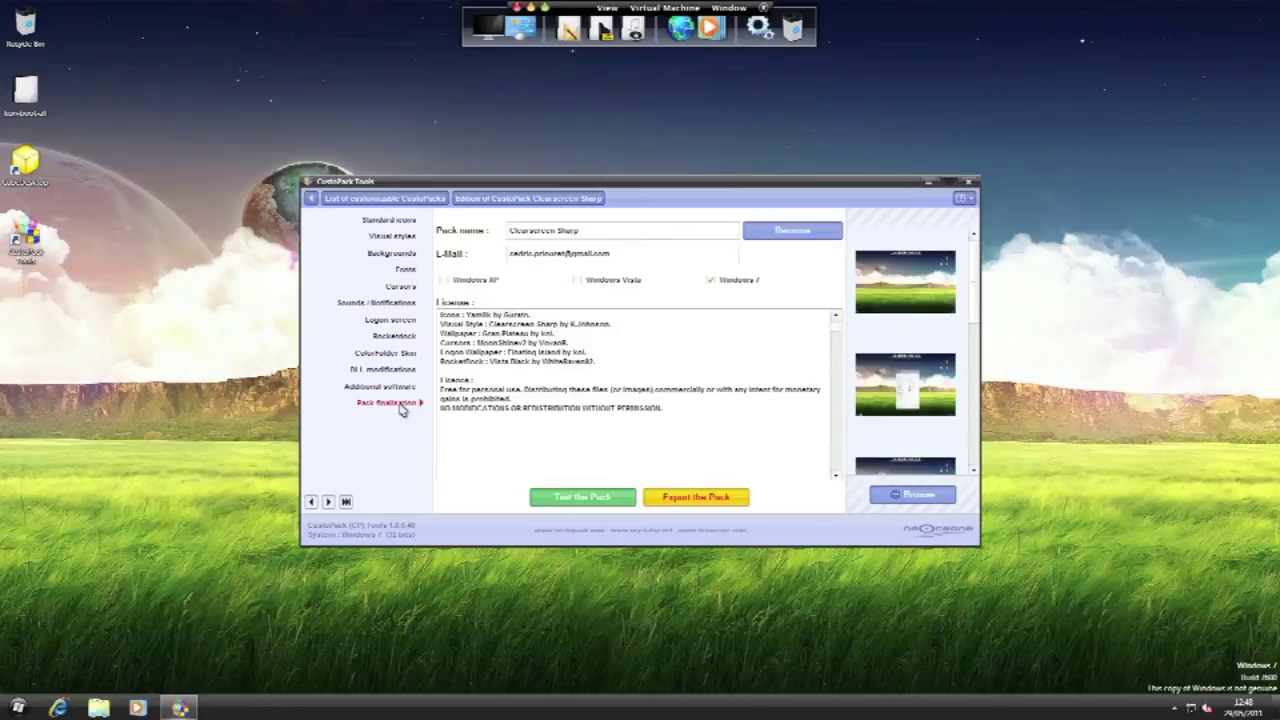
{"action": "left_click", "coordinate": [393, 370]}
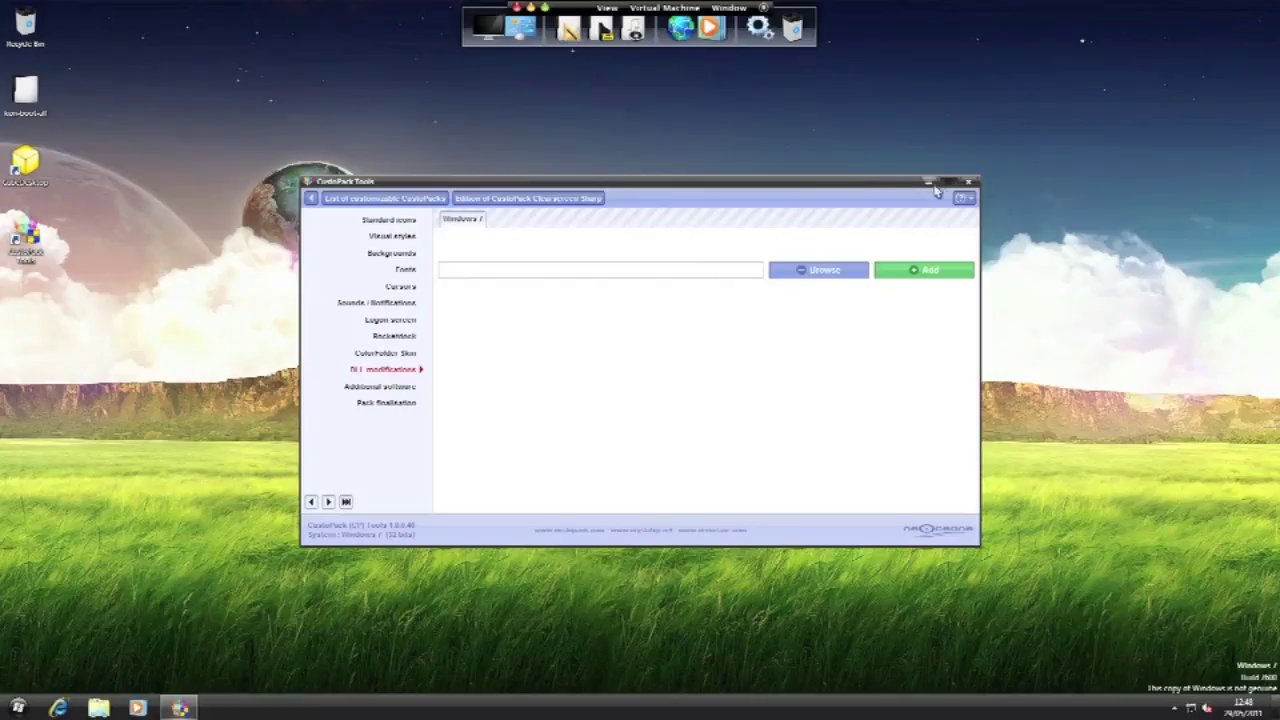
{"action": "left_click", "coordinate": [967, 184]}
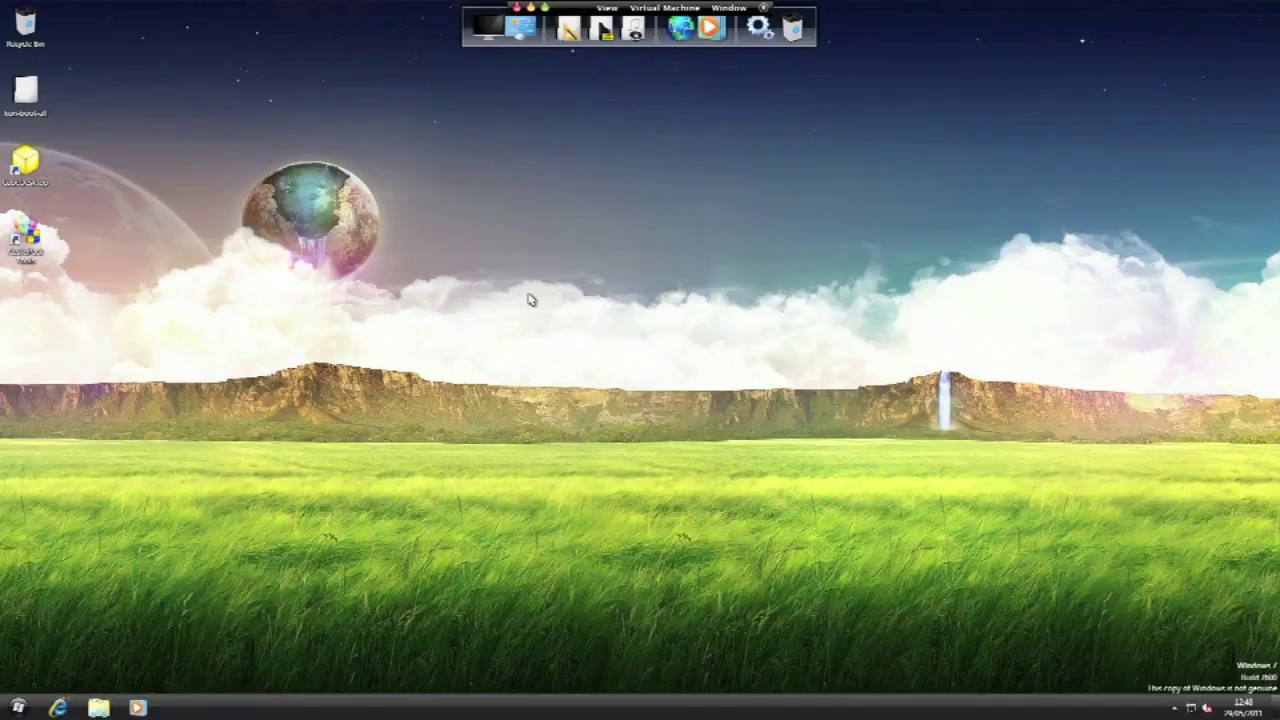
{"action": "left_click", "coordinate": [15, 706]}
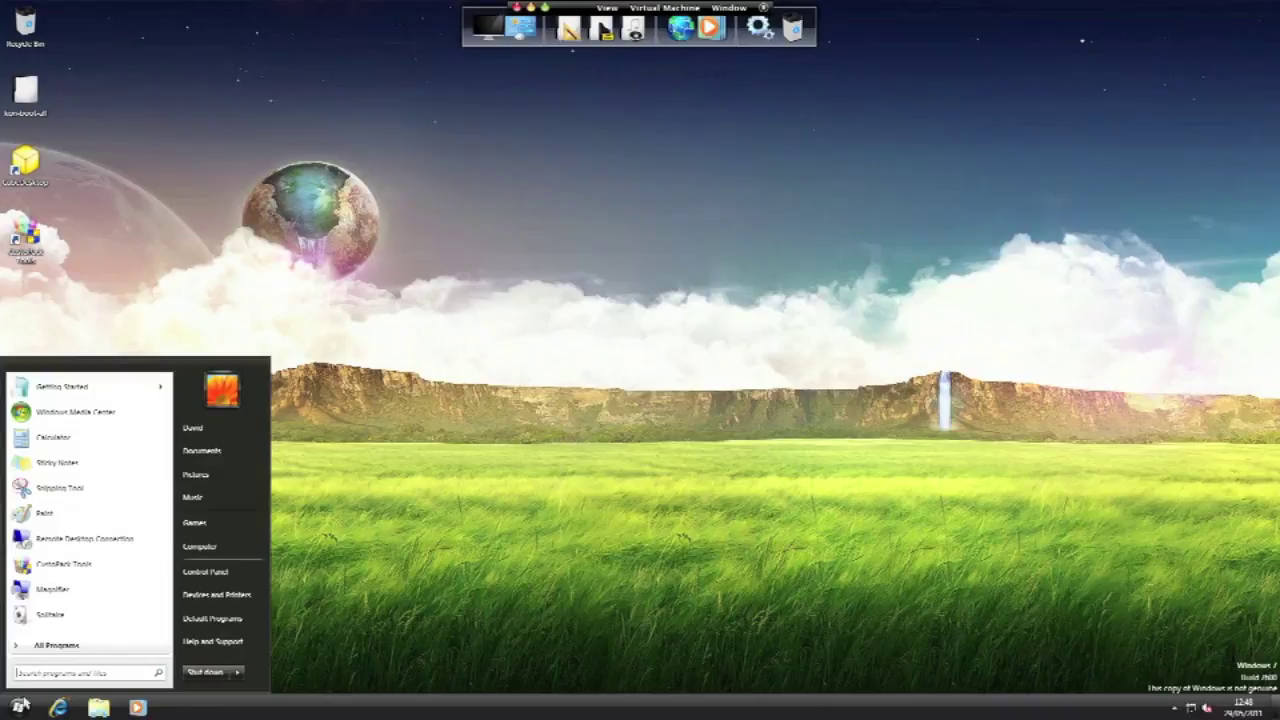
{"action": "left_click", "coordinate": [193, 548]}
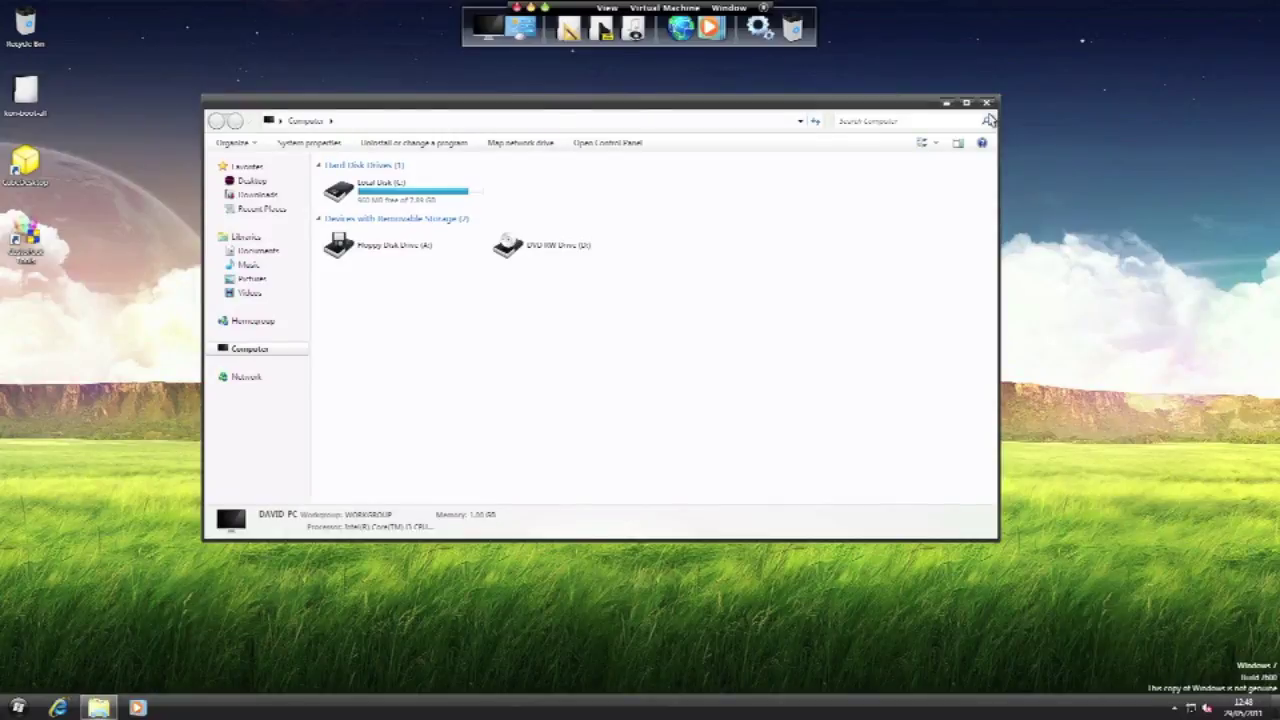
{"action": "left_click", "coordinate": [986, 103]}
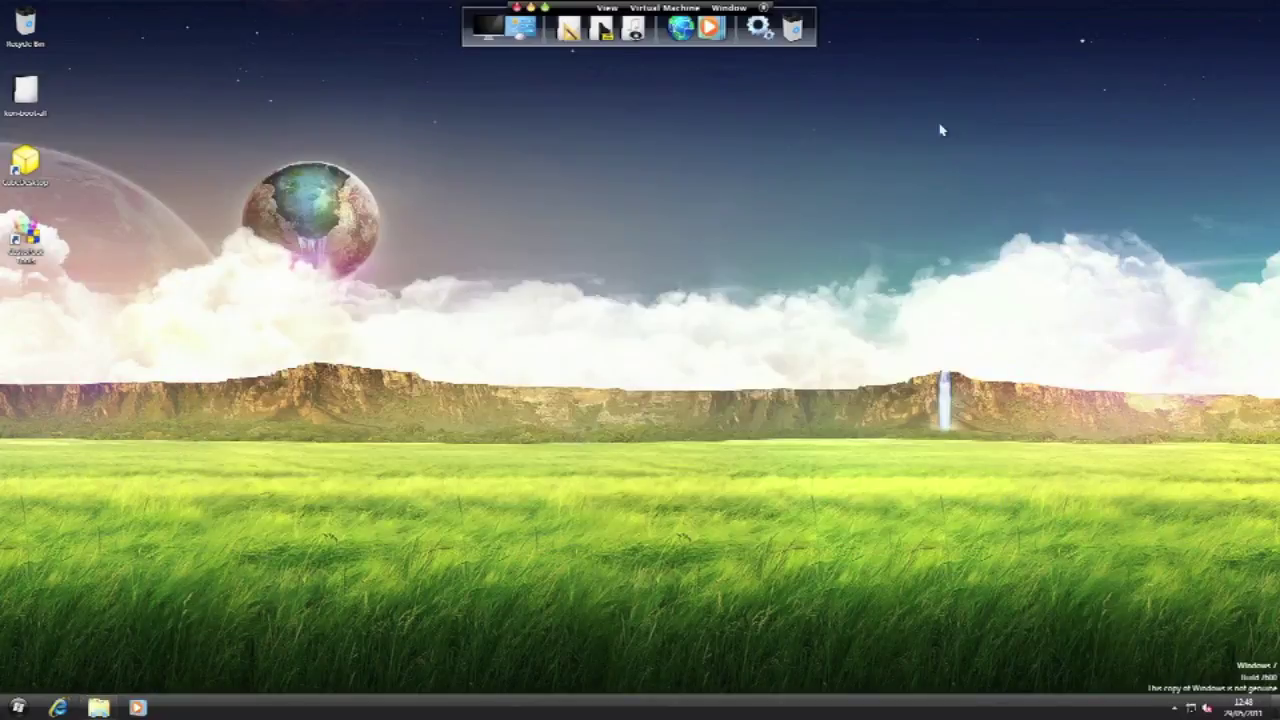